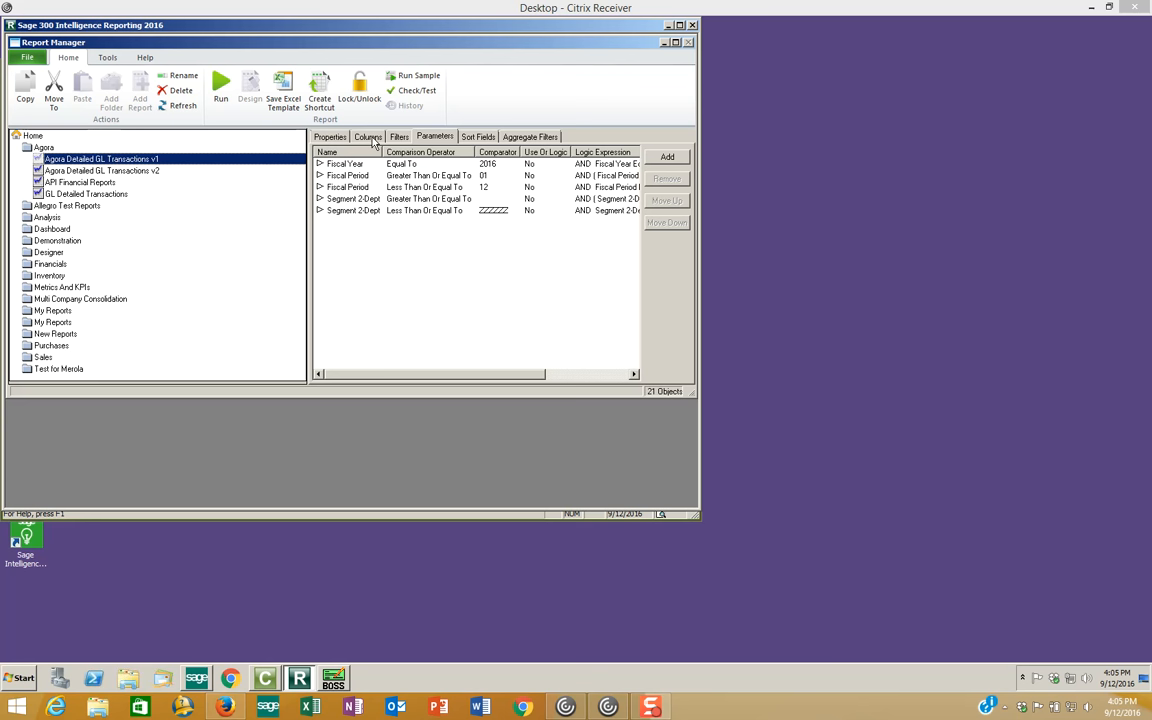
Step: Review the columns and filters of Agora Detailed GL Transactions v1, widening the report windows to show the full filter logic
click(369, 137)
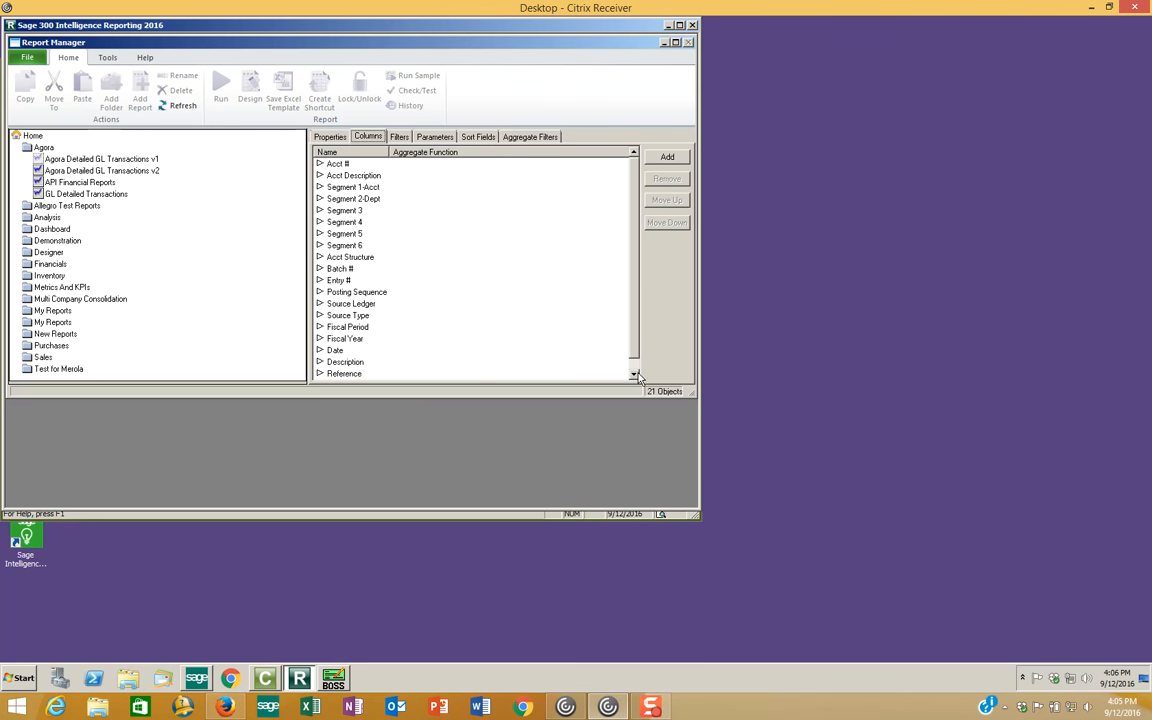
scroll(578, 345, down, 1)
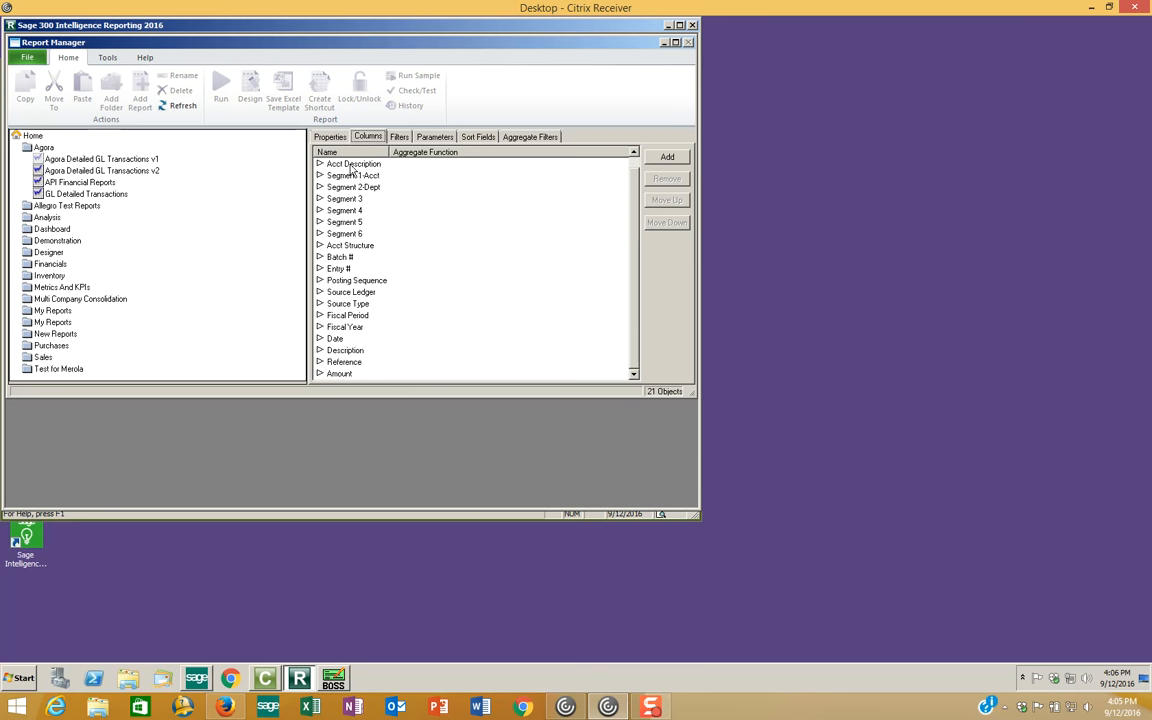
click(400, 138)
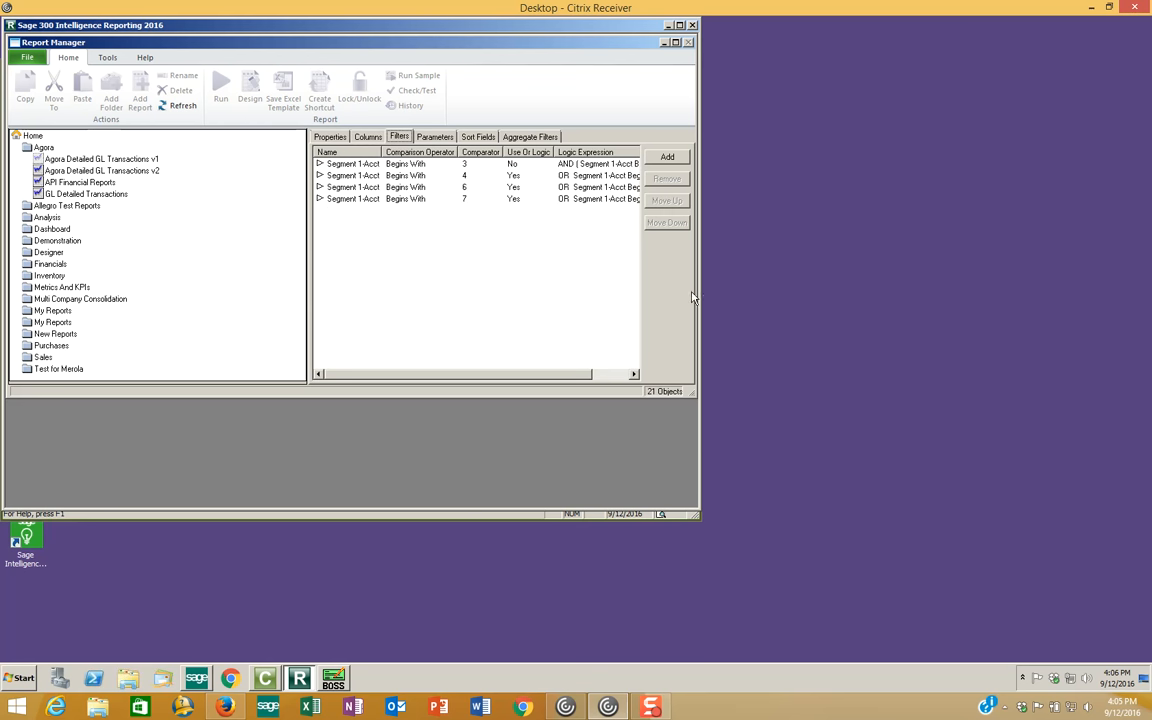
drag(701, 309, 836, 300)
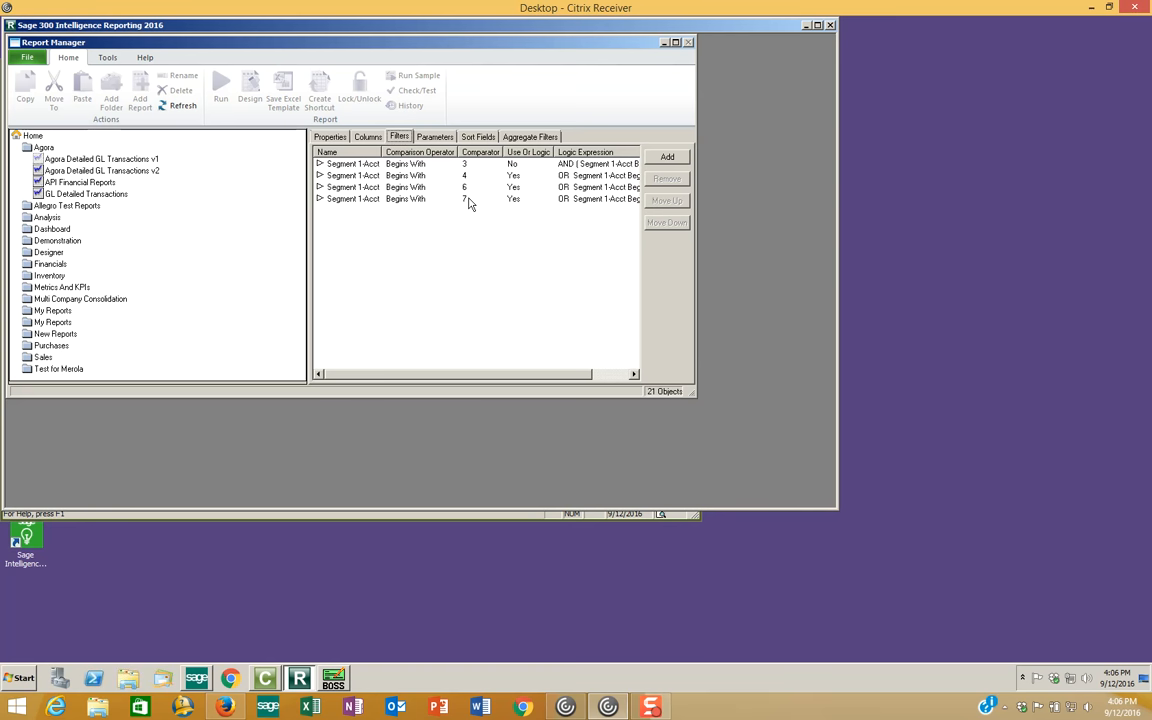
drag(696, 257, 797, 254)
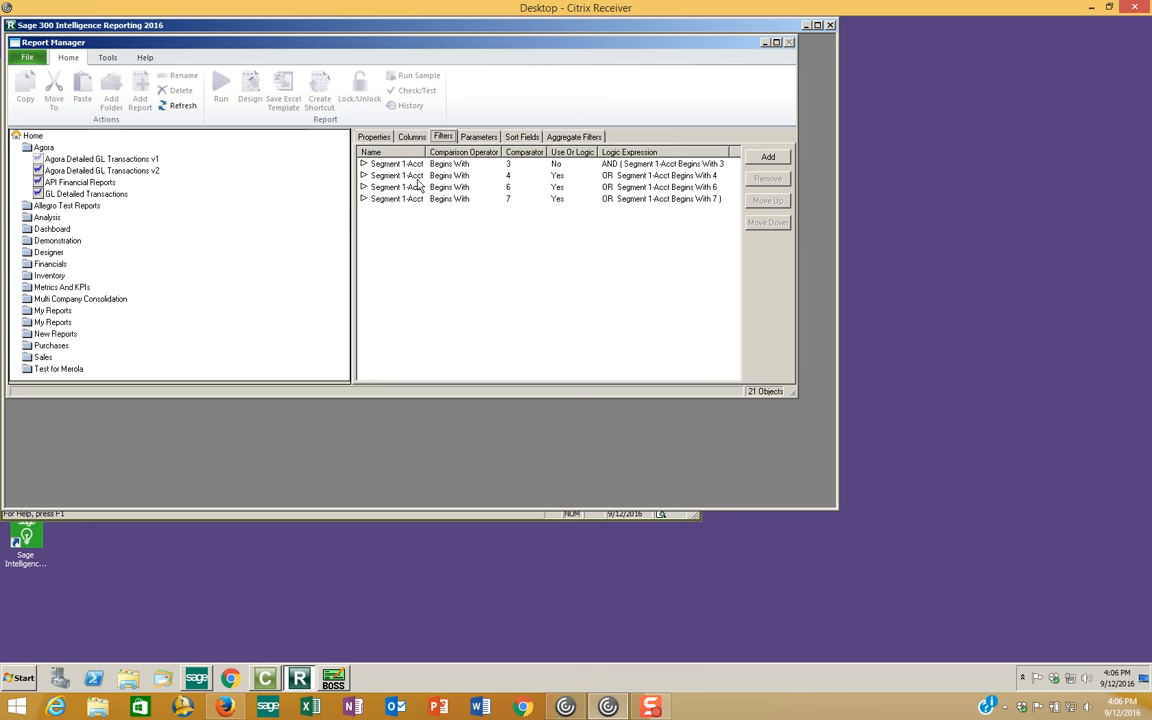
Step: Review the report's parameters, including the properties of Fiscal Year, plus its sort fields and aggregate filters
click(484, 137)
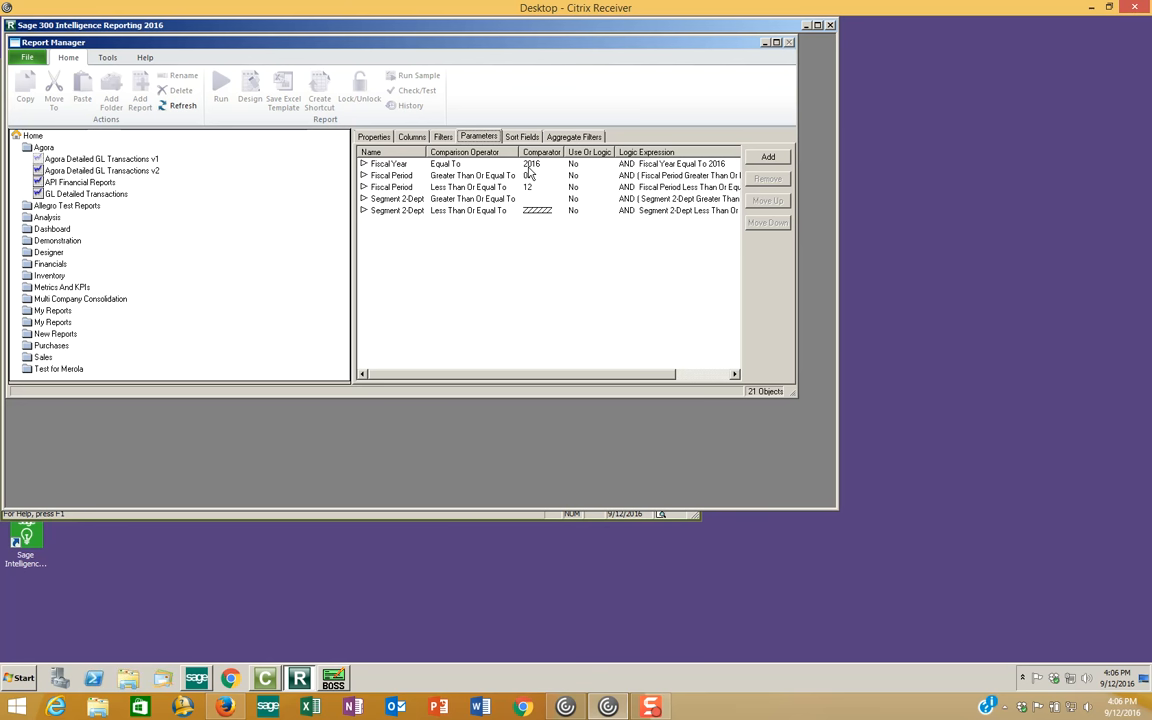
click(393, 165)
right_click(395, 167)
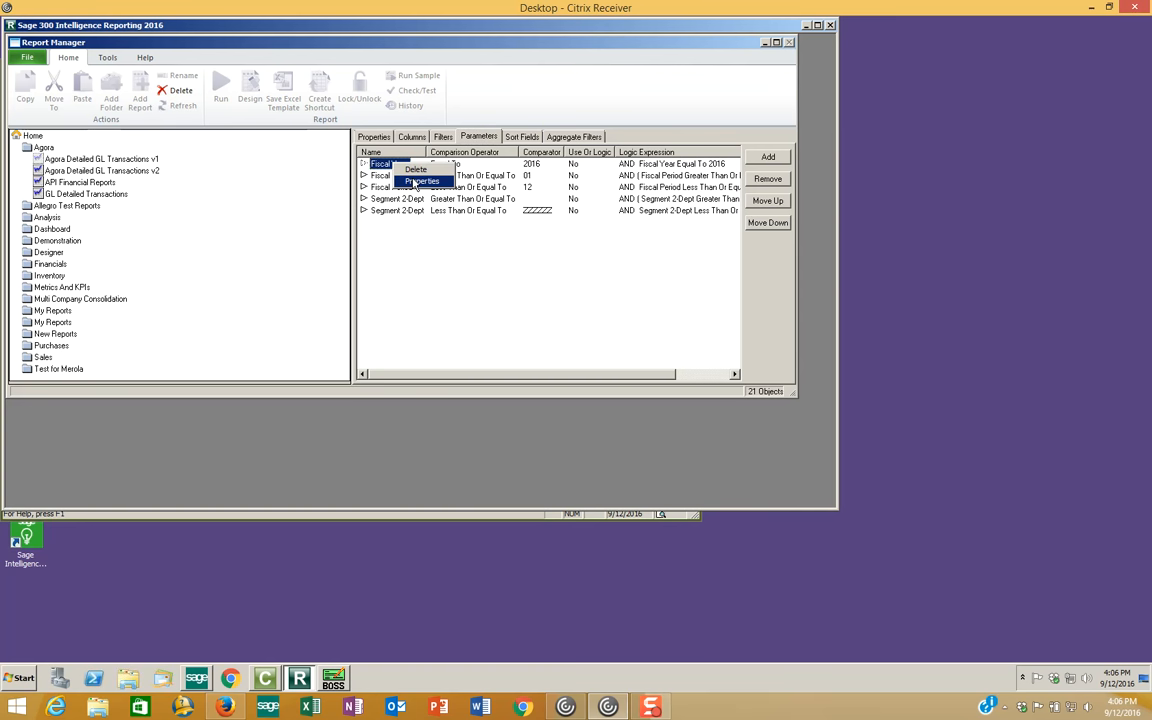
click(415, 182)
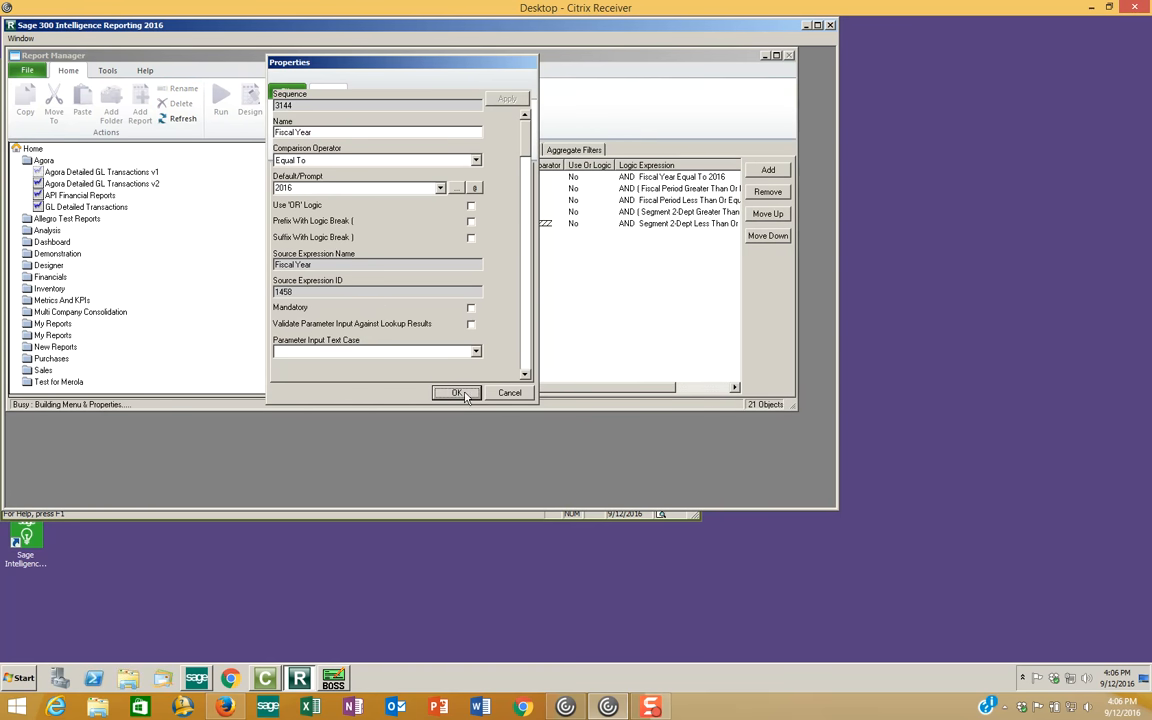
click(452, 392)
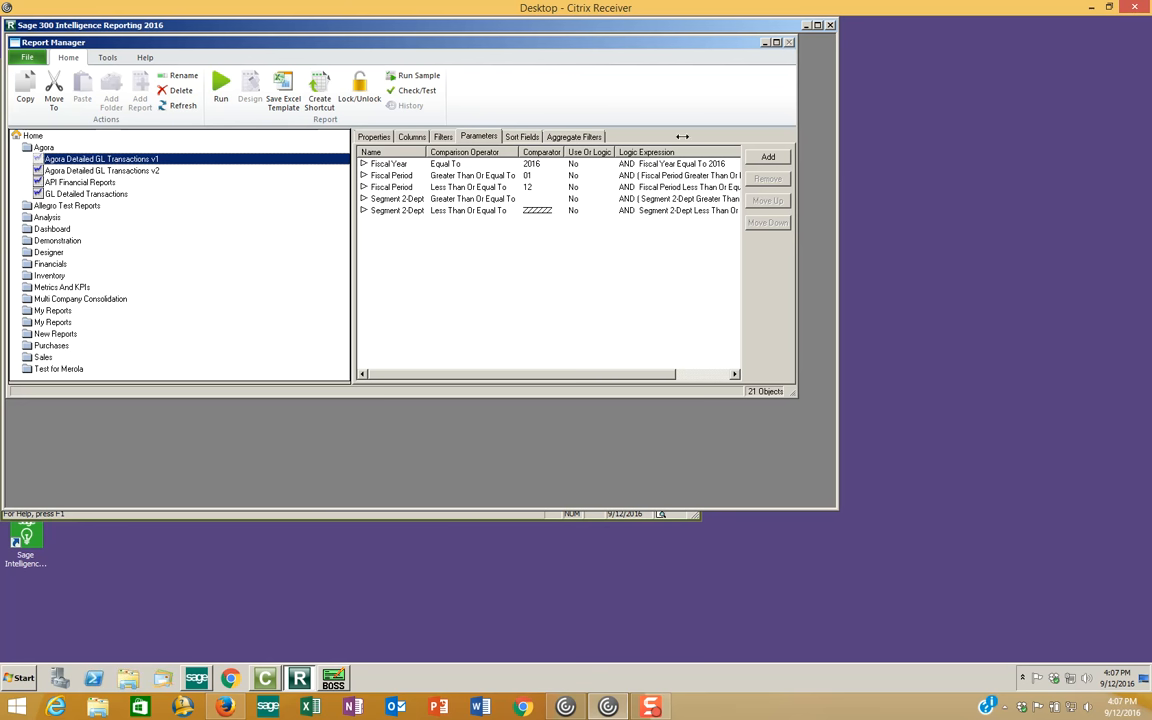
click(521, 137)
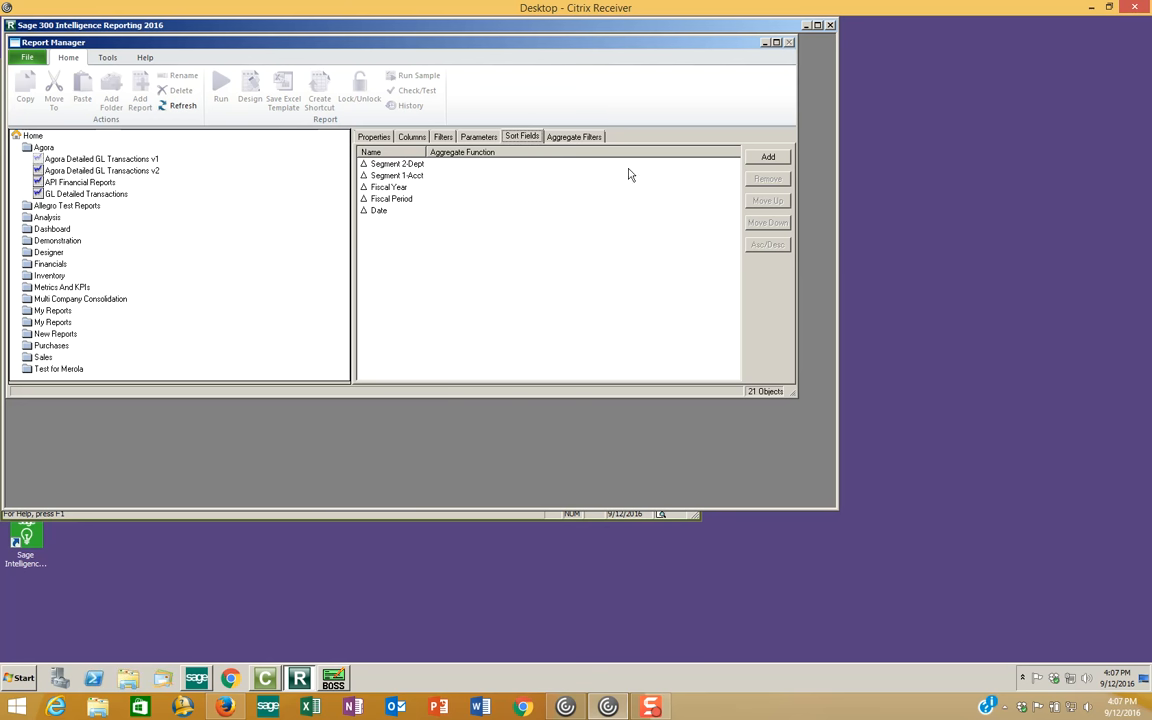
click(598, 138)
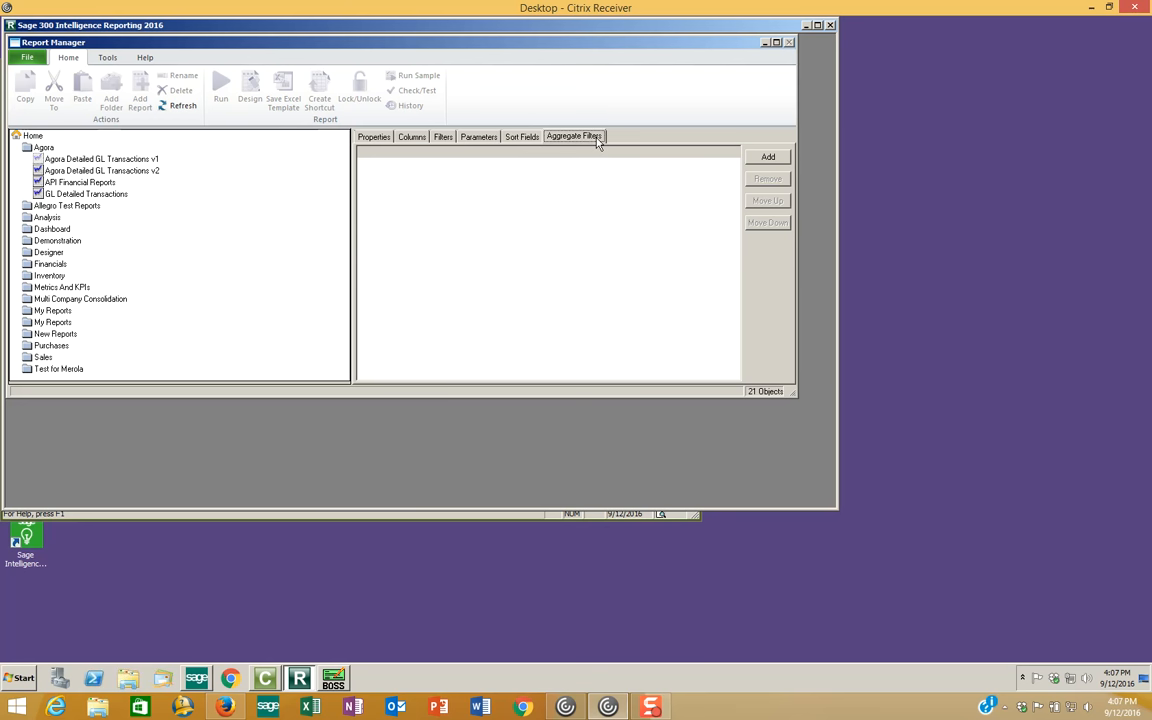
Step: Run Agora Detailed GL Transactions v1 for fiscal period 04 through 04 and Segment 2-Dept from 190000 to 19ZZZZ
click(114, 158)
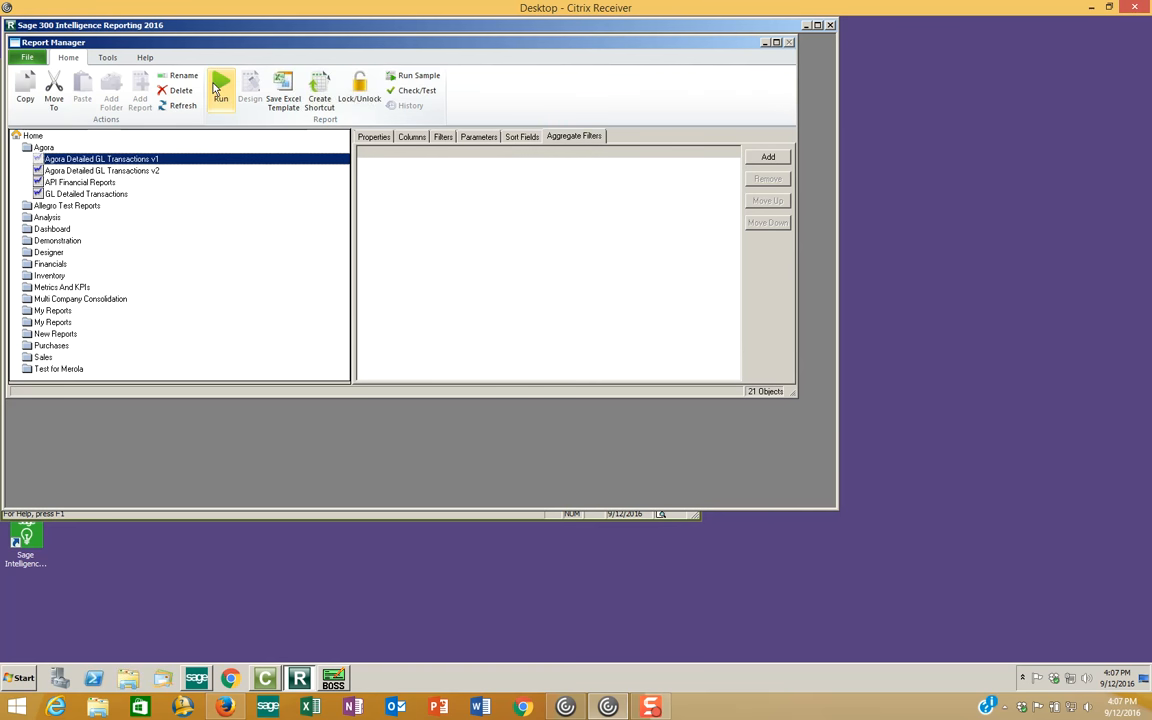
click(215, 89)
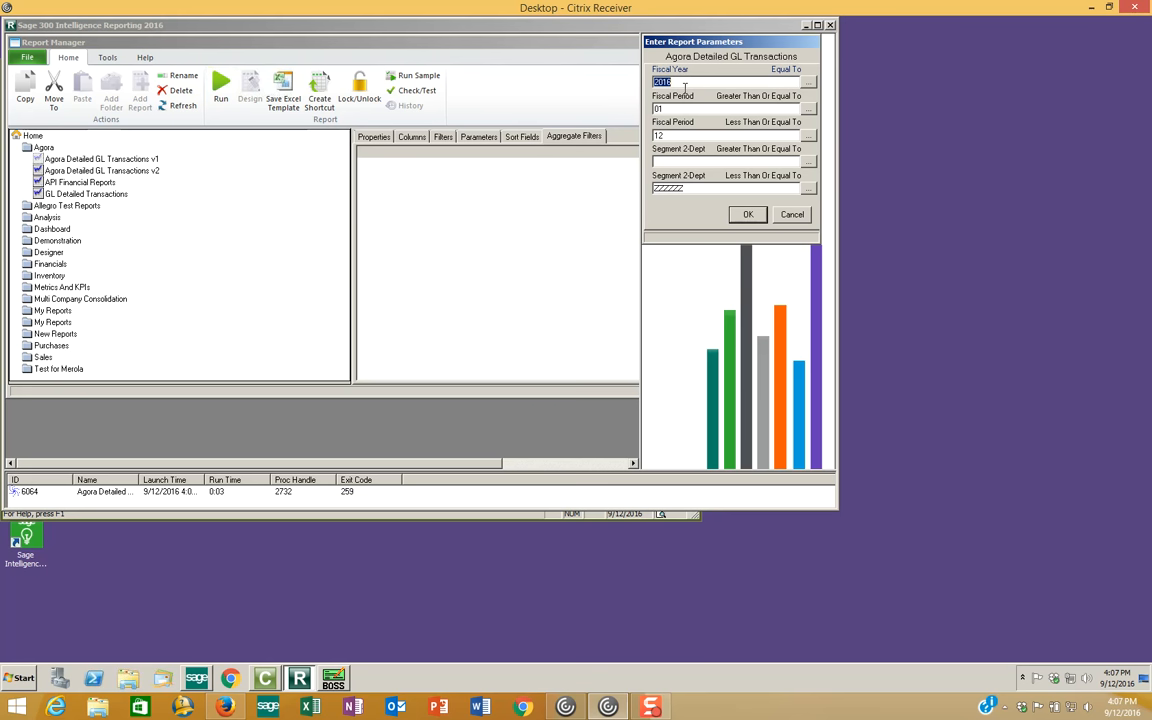
click(682, 108)
text(04)
key(Tab)
text(04)
key(Tab)
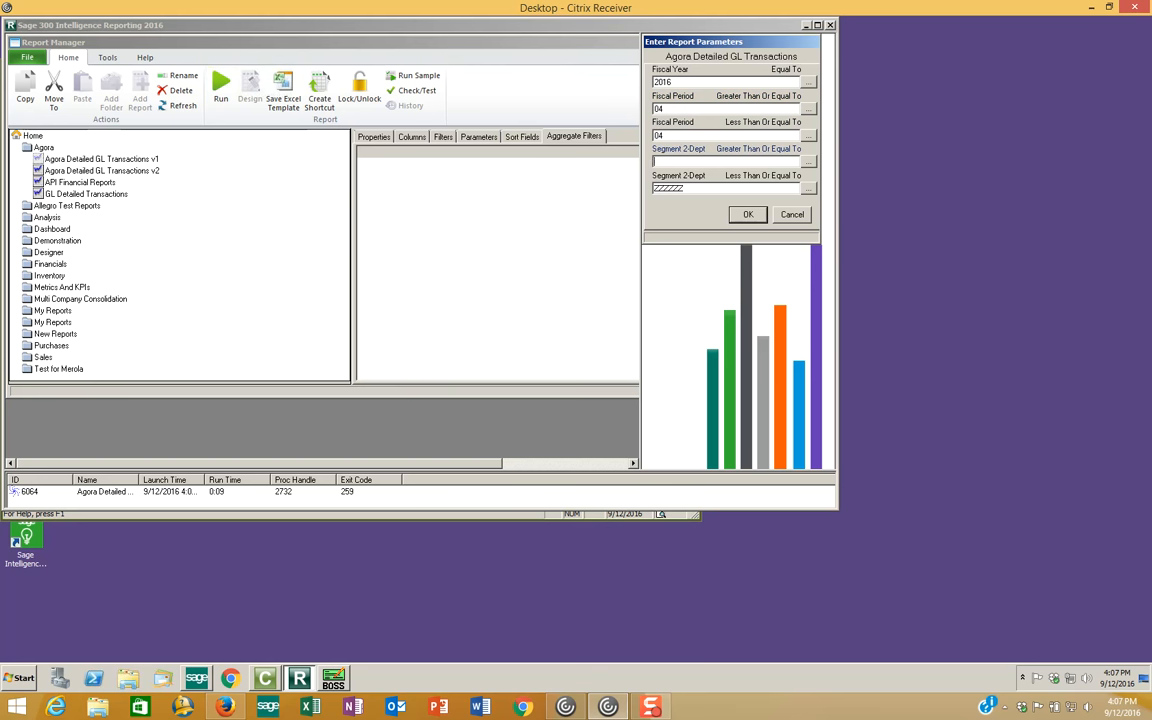
text(190000)
key(Tab)
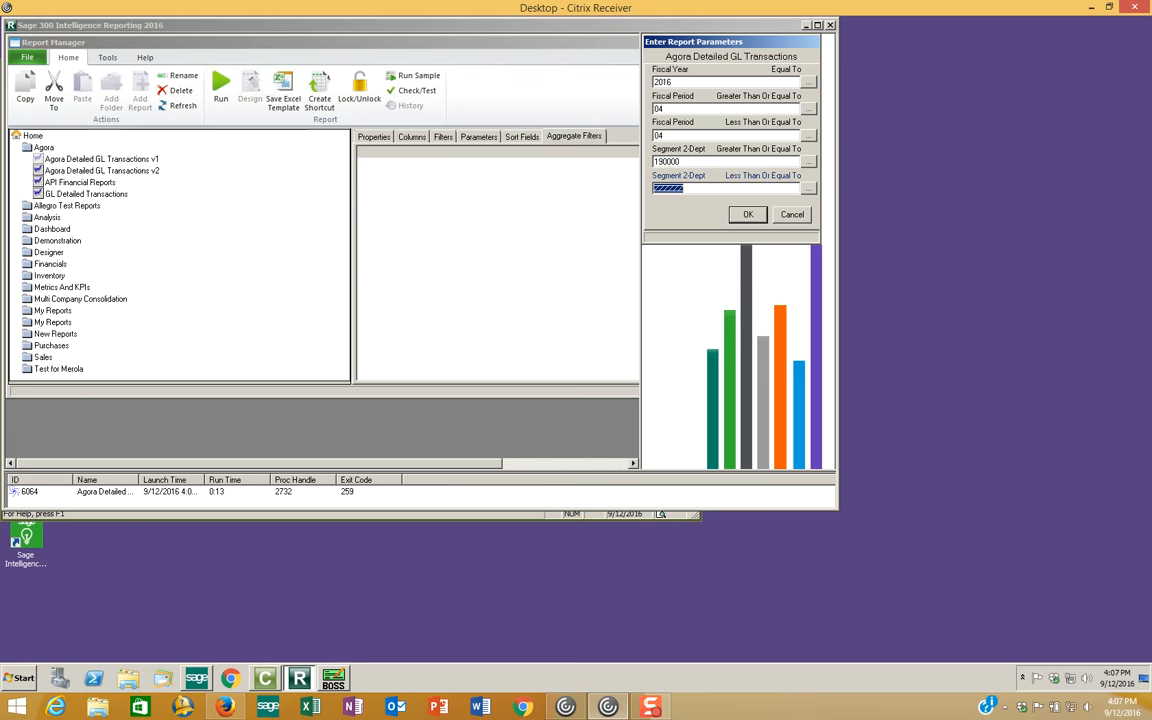
text(19ZZZZ)
click(750, 215)
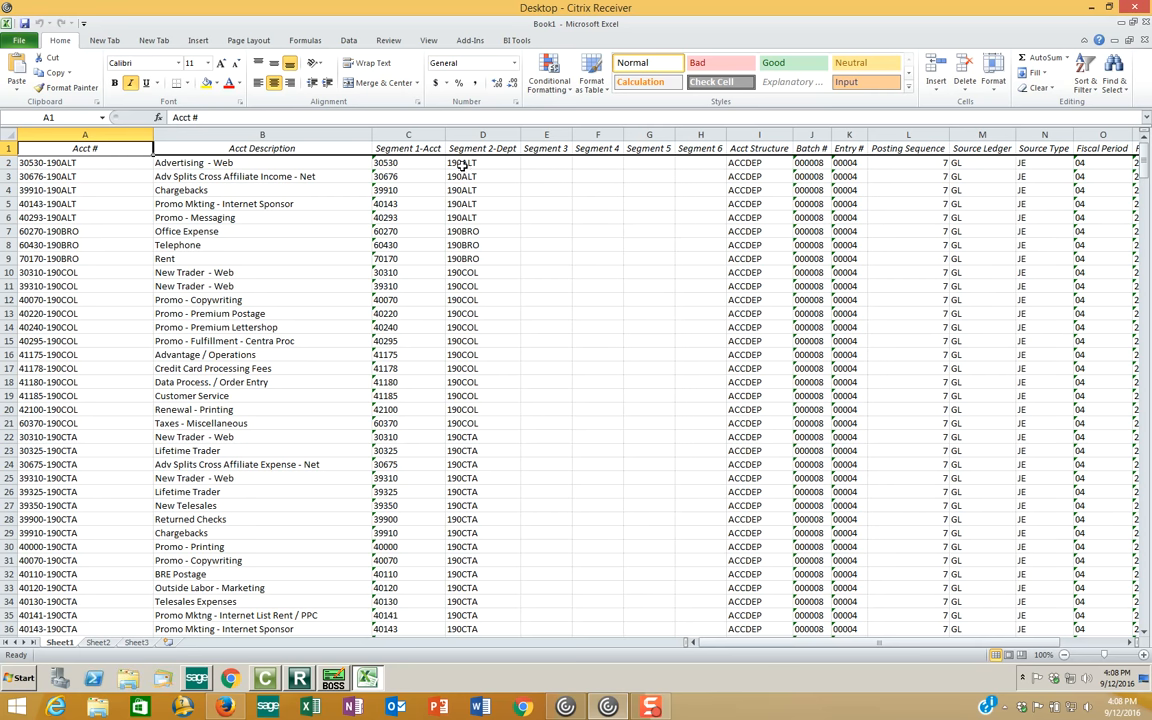
Step: Examine the department and account segment values in the generated Excel report
click(466, 327)
scroll(470, 327, down, 16)
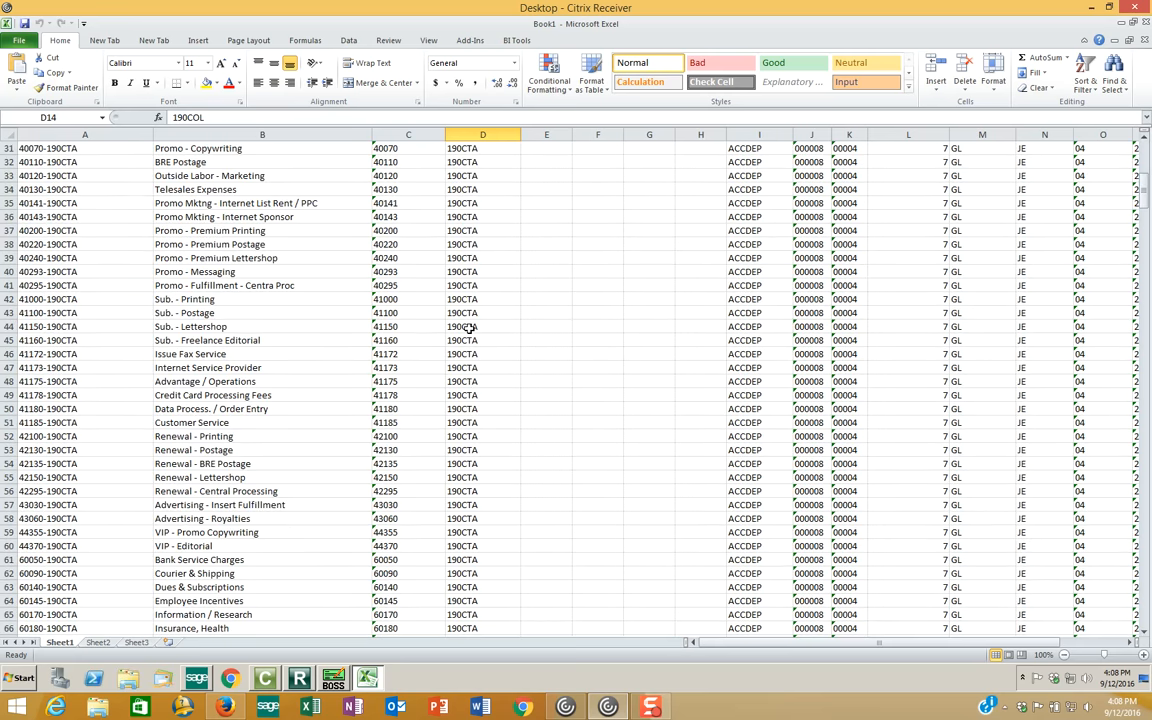
scroll(470, 327, down, 2)
scroll(470, 327, up, 11)
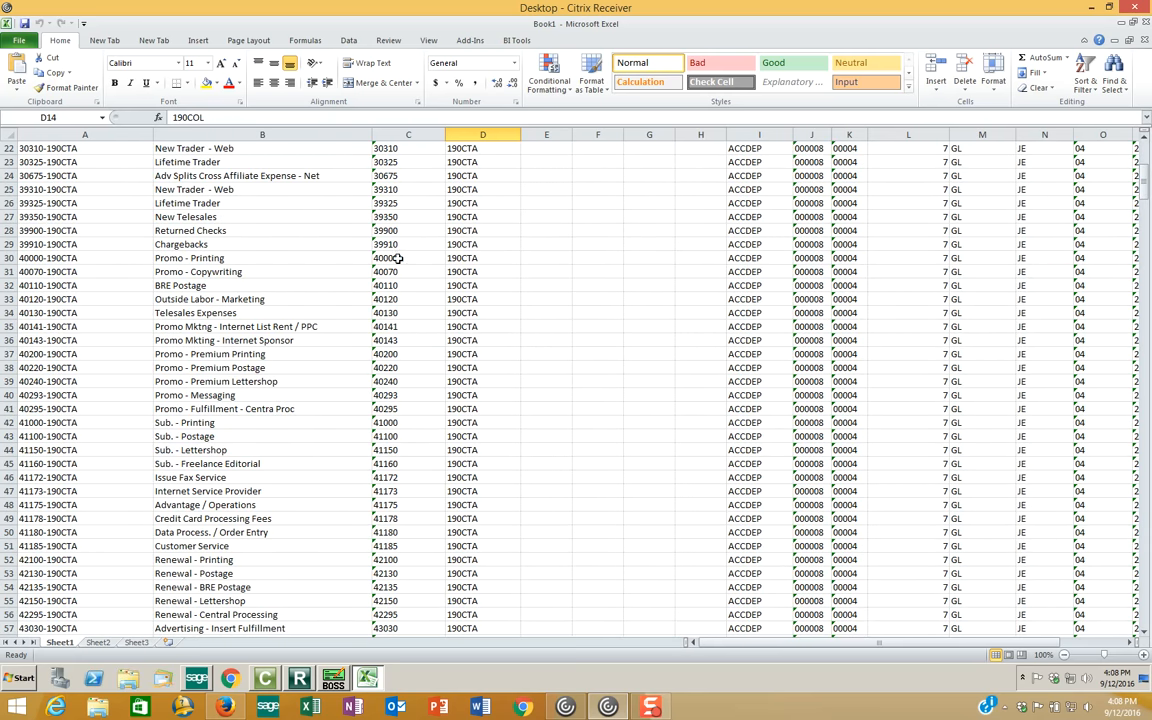
scroll(424, 442, down, 5)
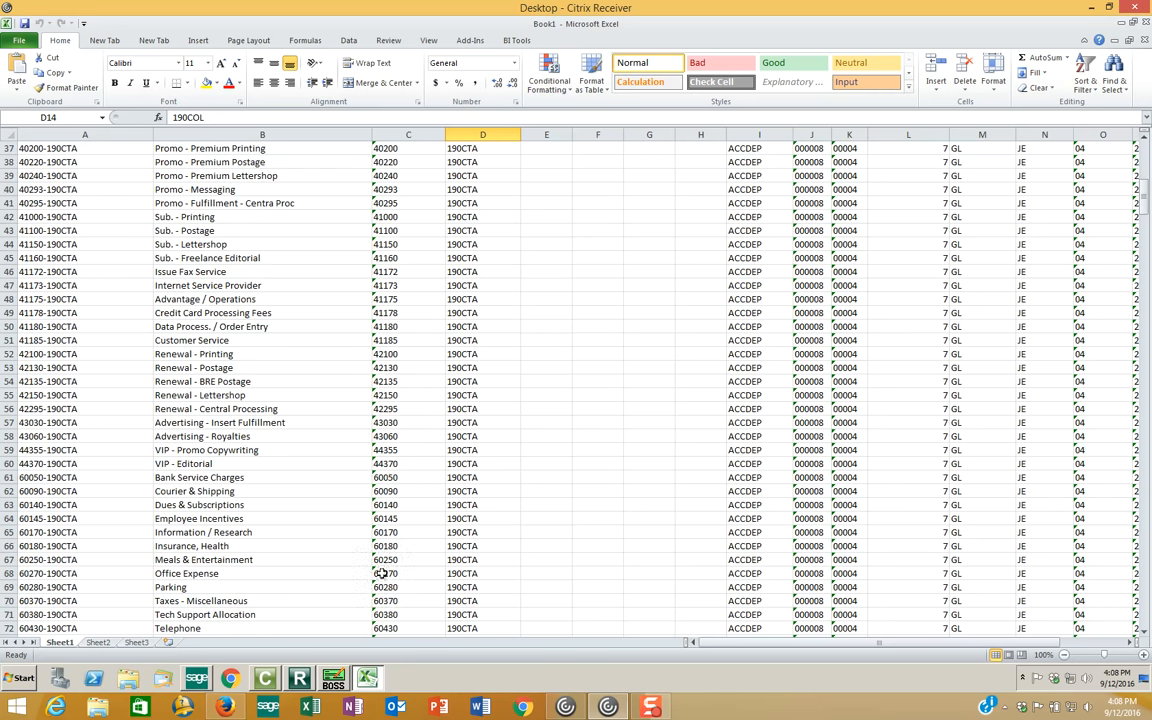
scroll(408, 548, down, 5)
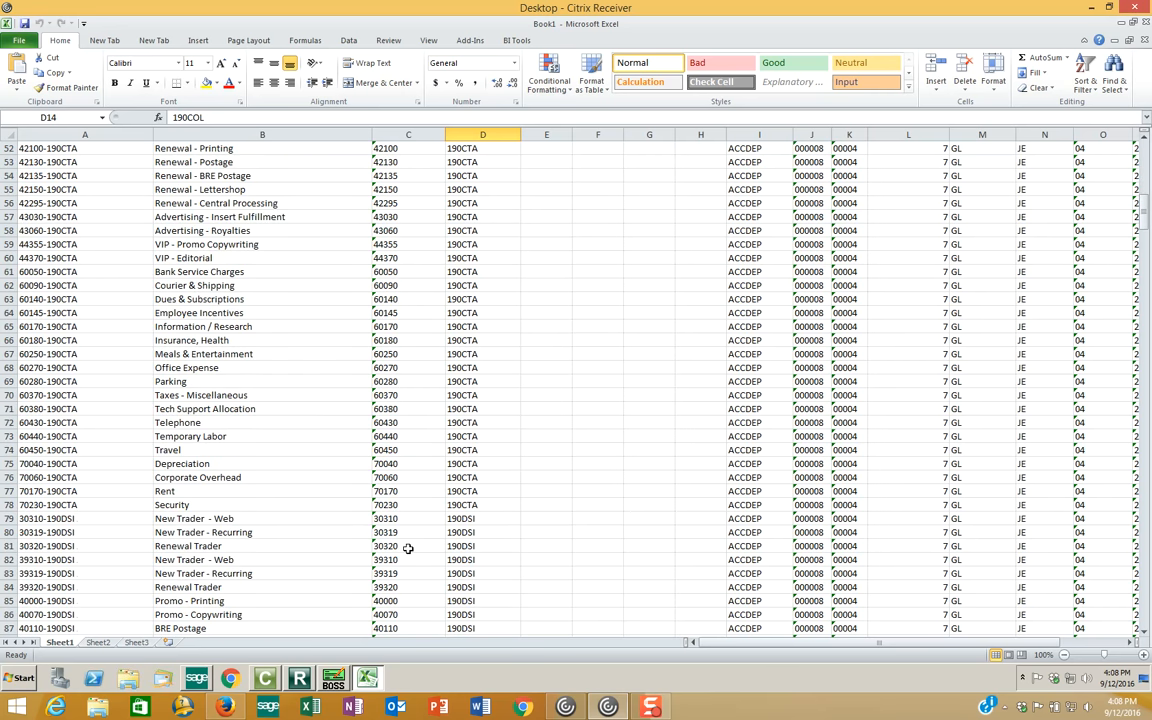
click(414, 490)
click(415, 466)
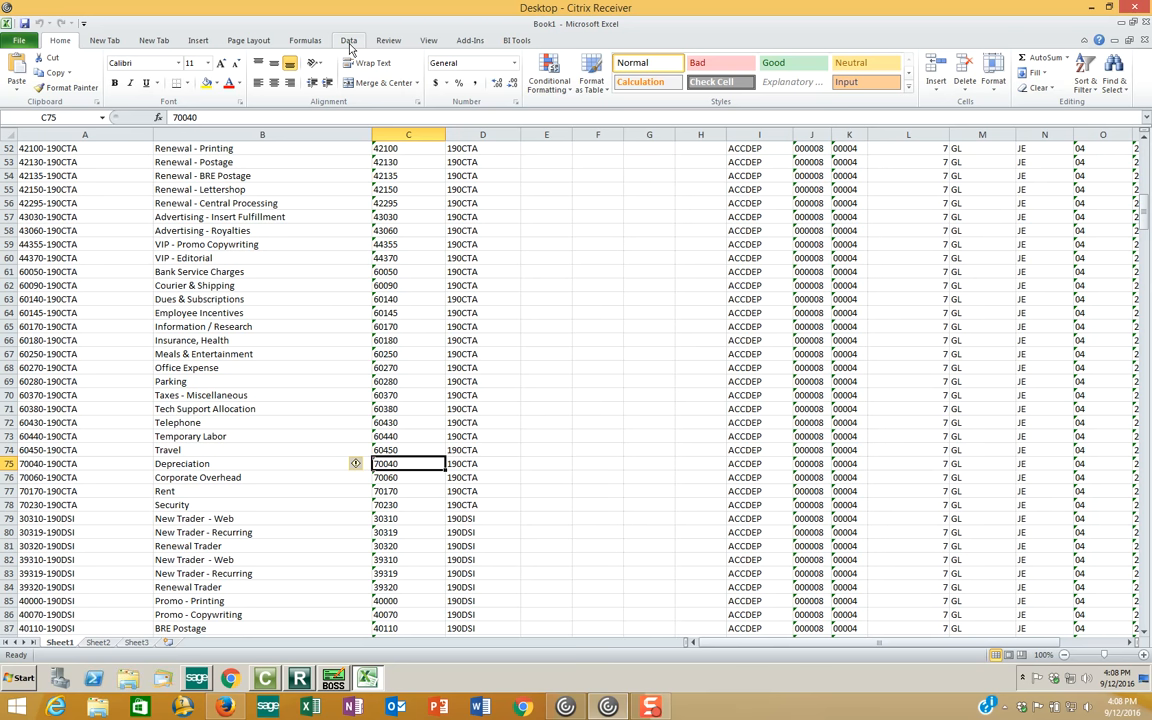
Step: Close the generated workbook without saving it and return to the Report Manager
click(1145, 40)
click(611, 387)
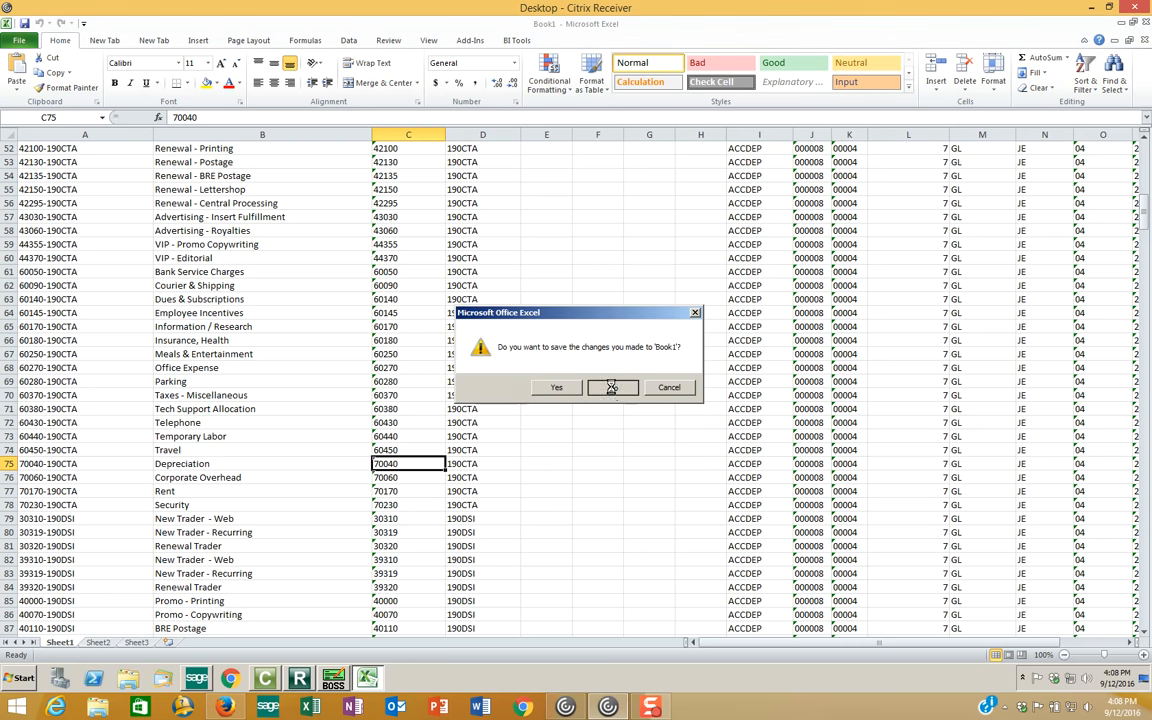
click(1145, 23)
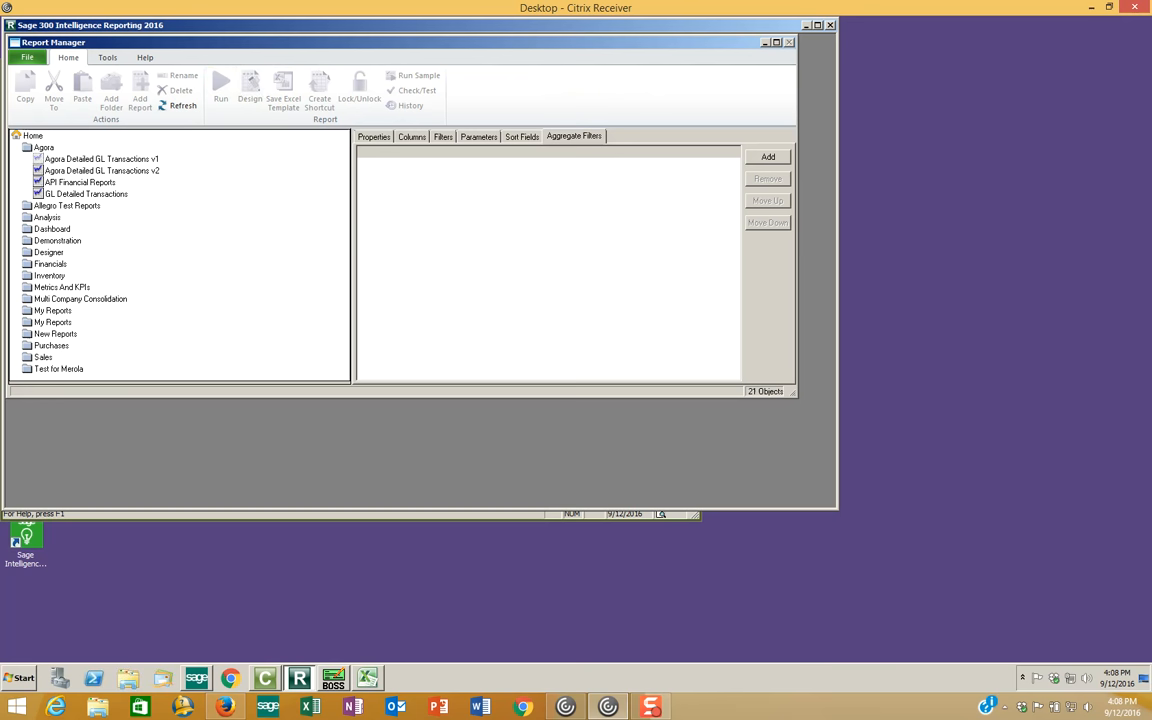
Step: Review the columns, filters and parameters of Agora Detailed GL Transactions v2
click(79, 172)
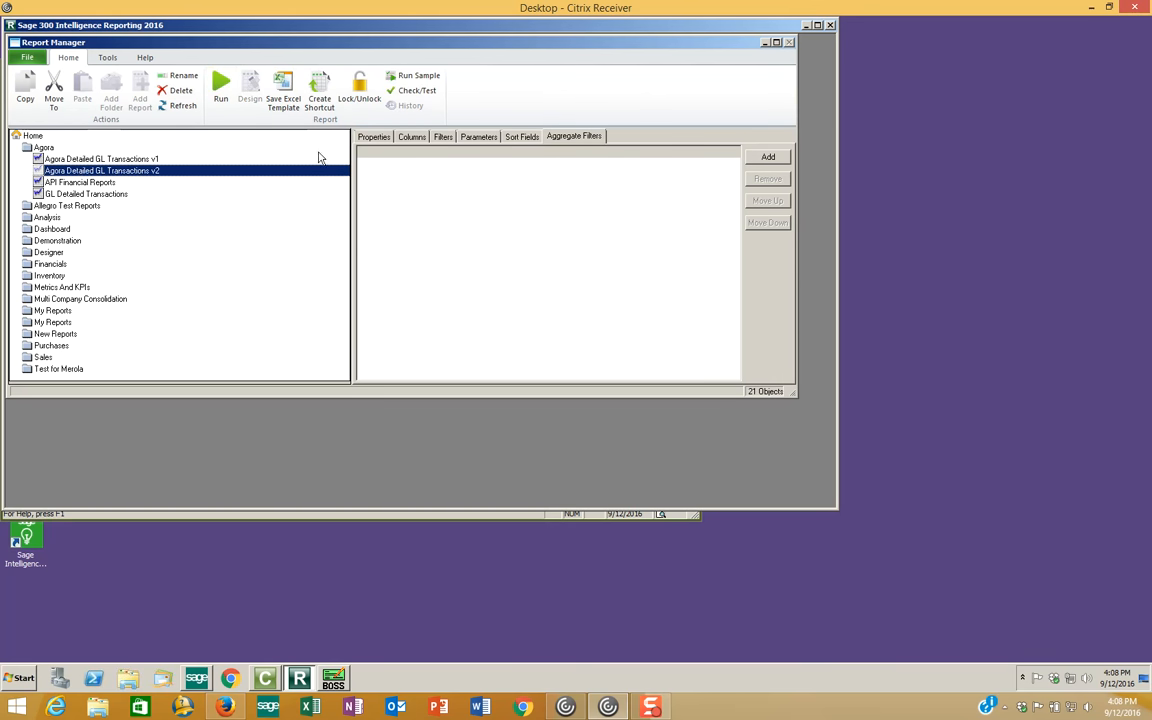
click(414, 137)
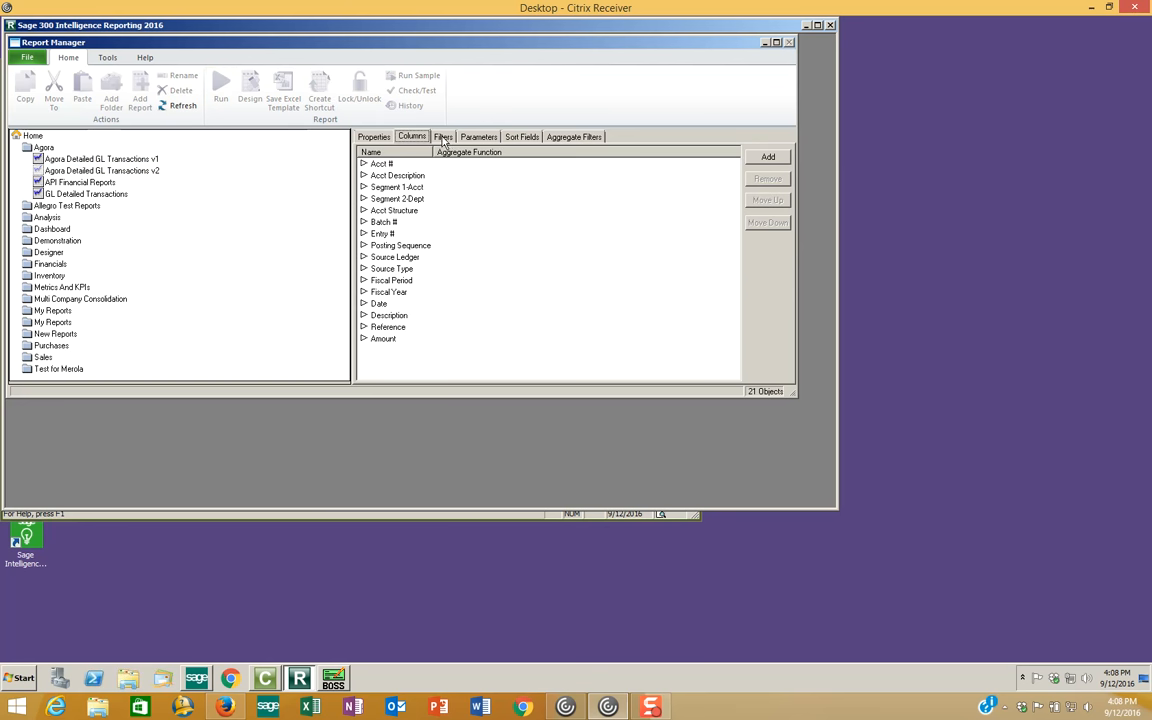
click(443, 138)
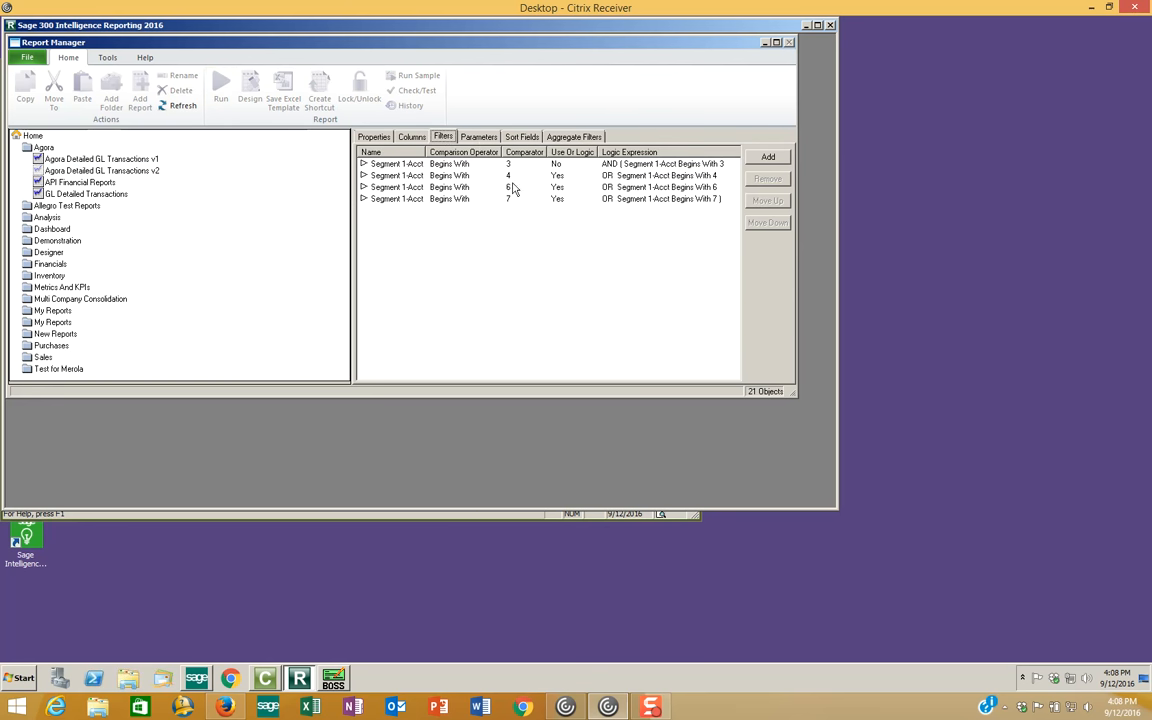
click(477, 137)
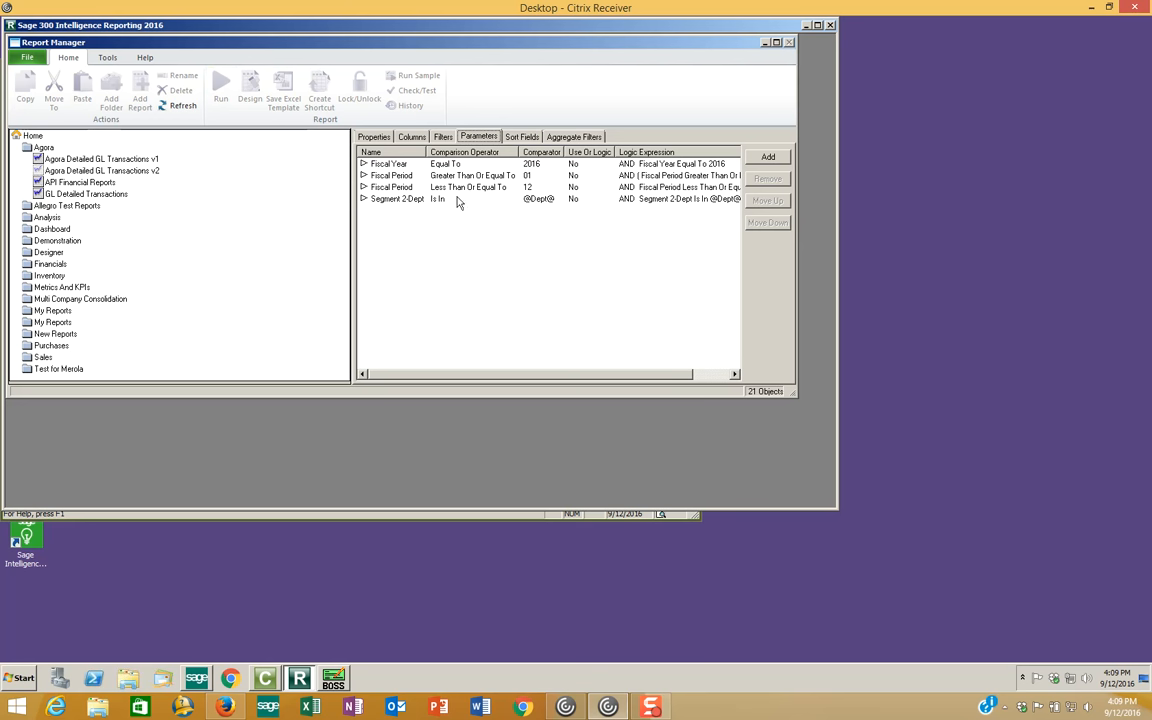
Step: Start running Agora Detailed GL Transactions v2 with both fiscal period limits set to 03
click(95, 171)
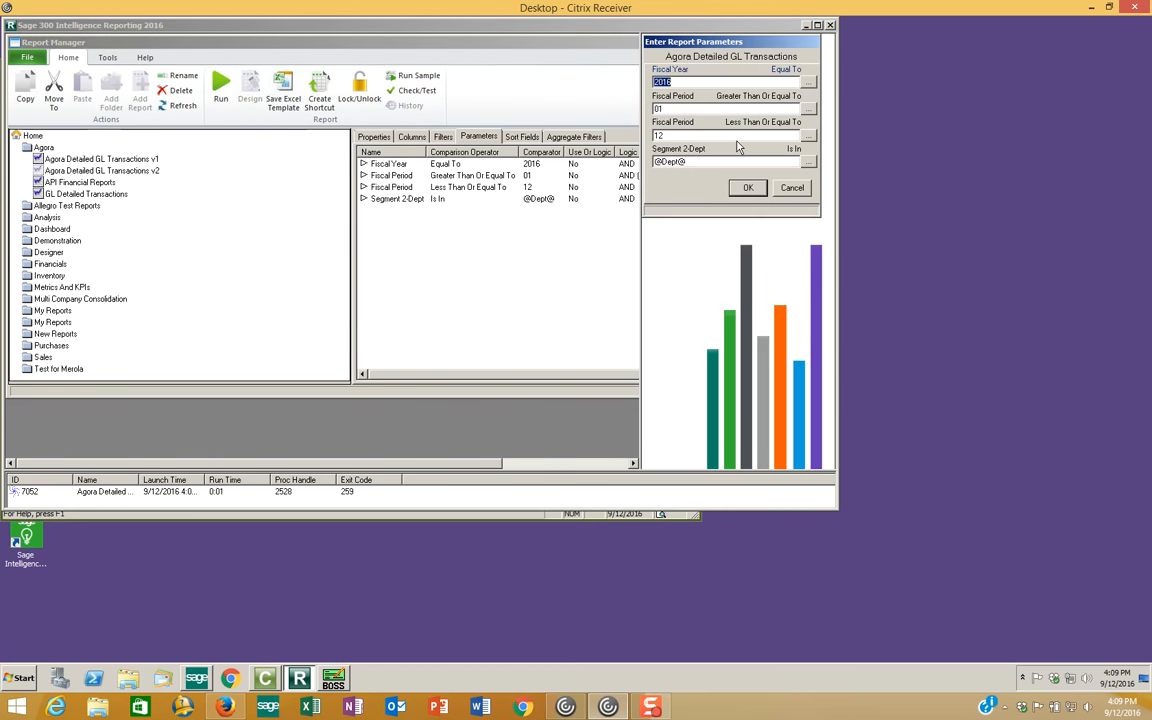
click(704, 107)
key(Tab)
key(Tab)
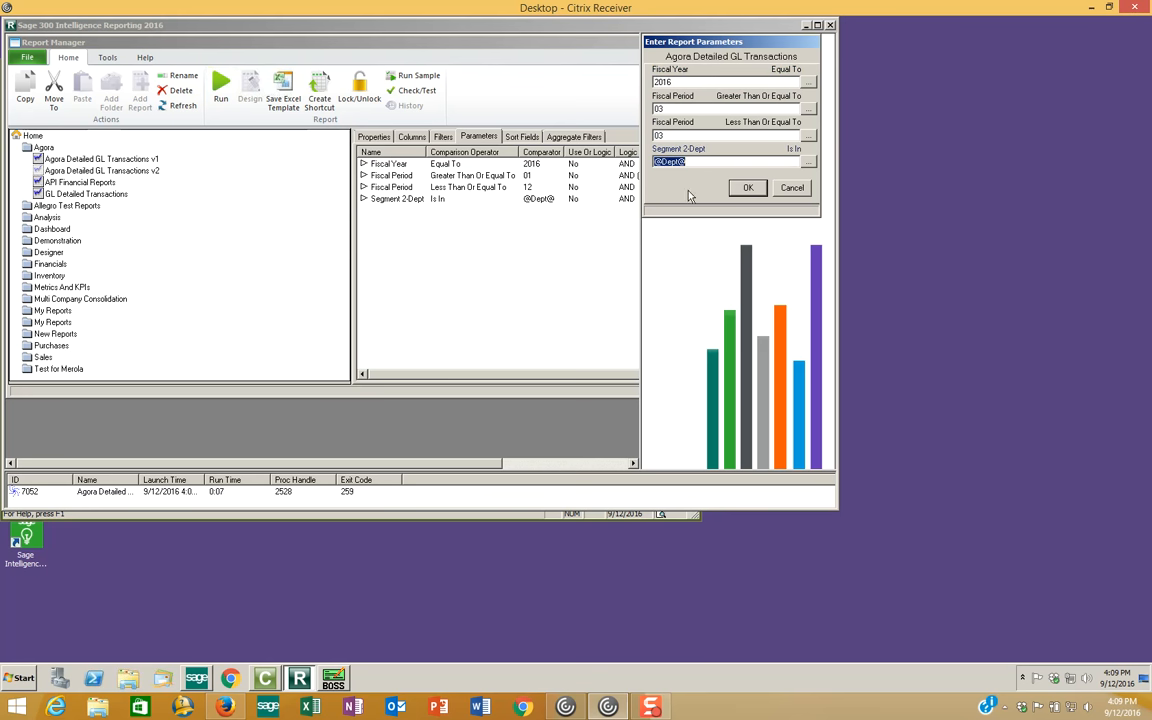
Step: Open the Segment 2-Dept value list and enlarge its selection window so more departments can be browsed at once
click(806, 163)
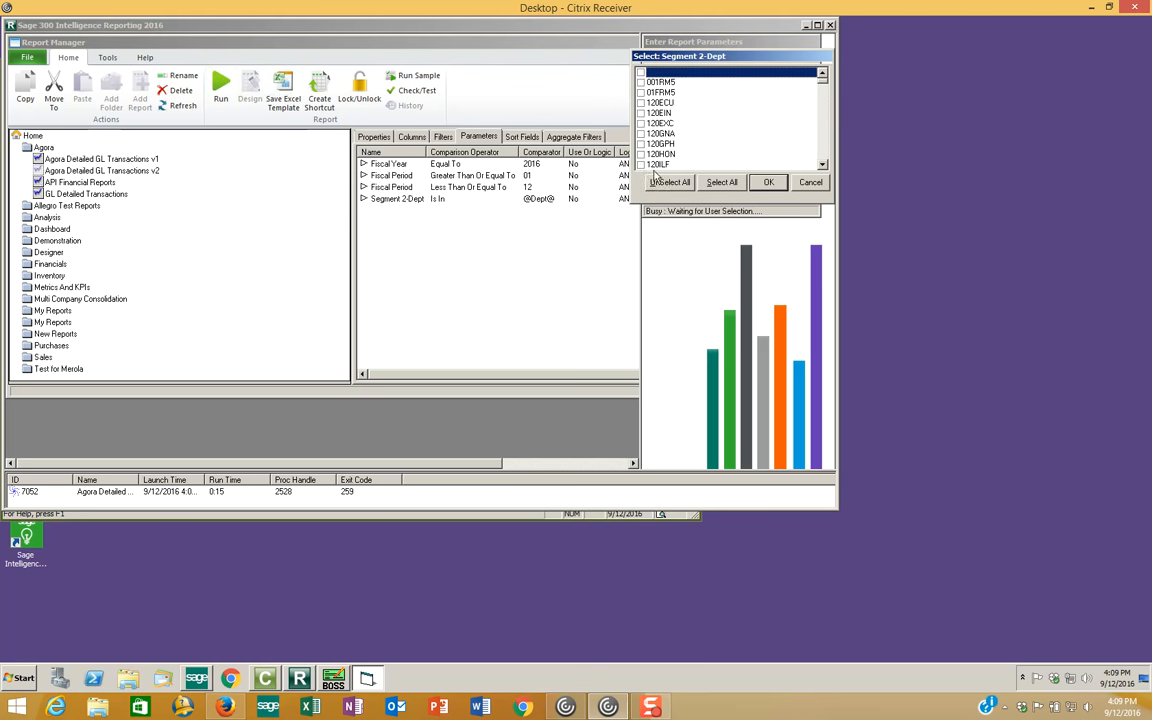
scroll(652, 152, down, 3)
scroll(652, 152, down, 10)
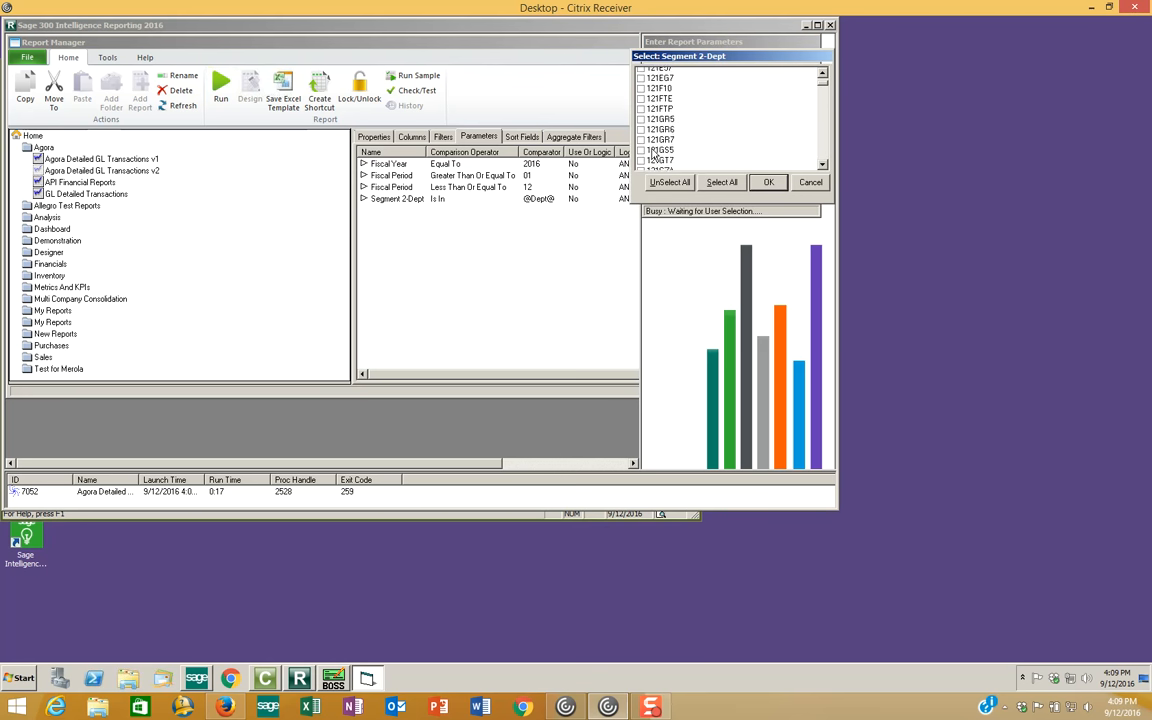
scroll(652, 152, down, 10)
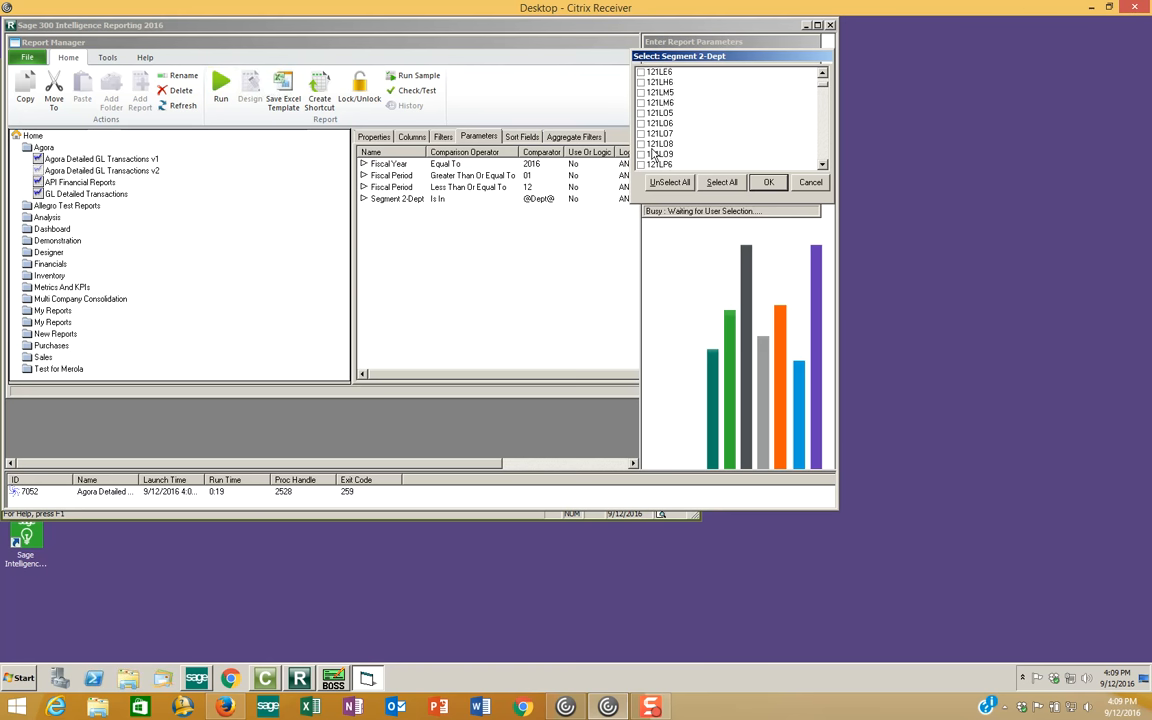
scroll(652, 152, down, 10)
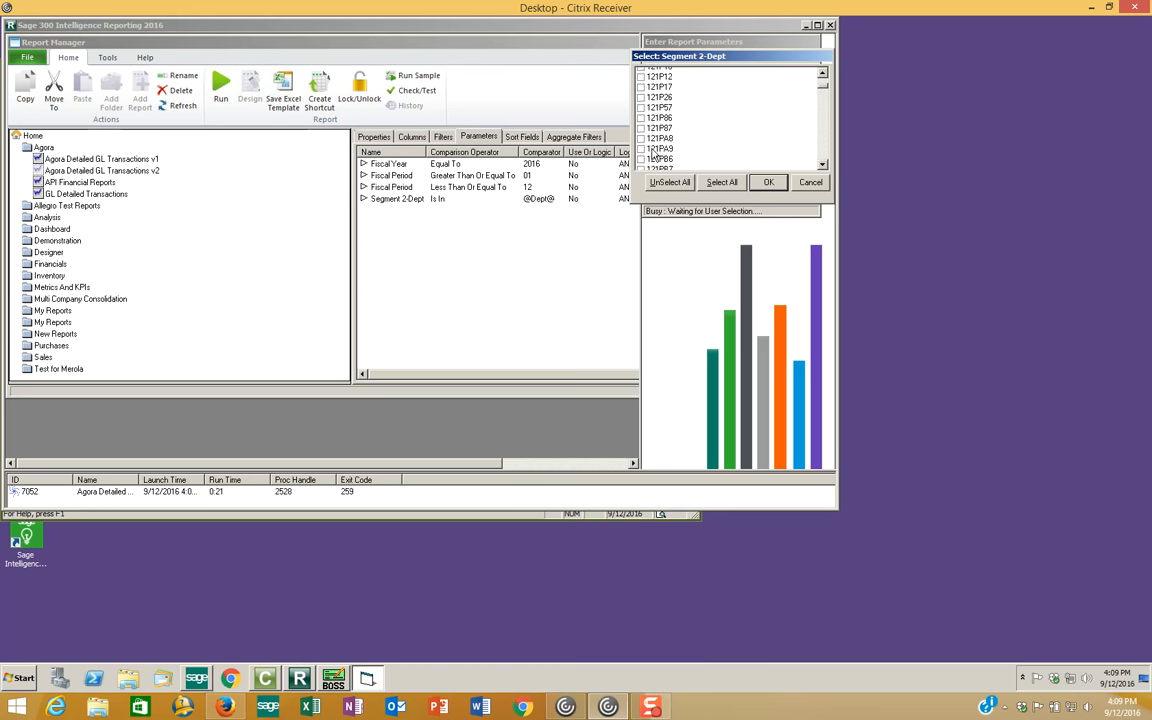
scroll(652, 152, down, 5)
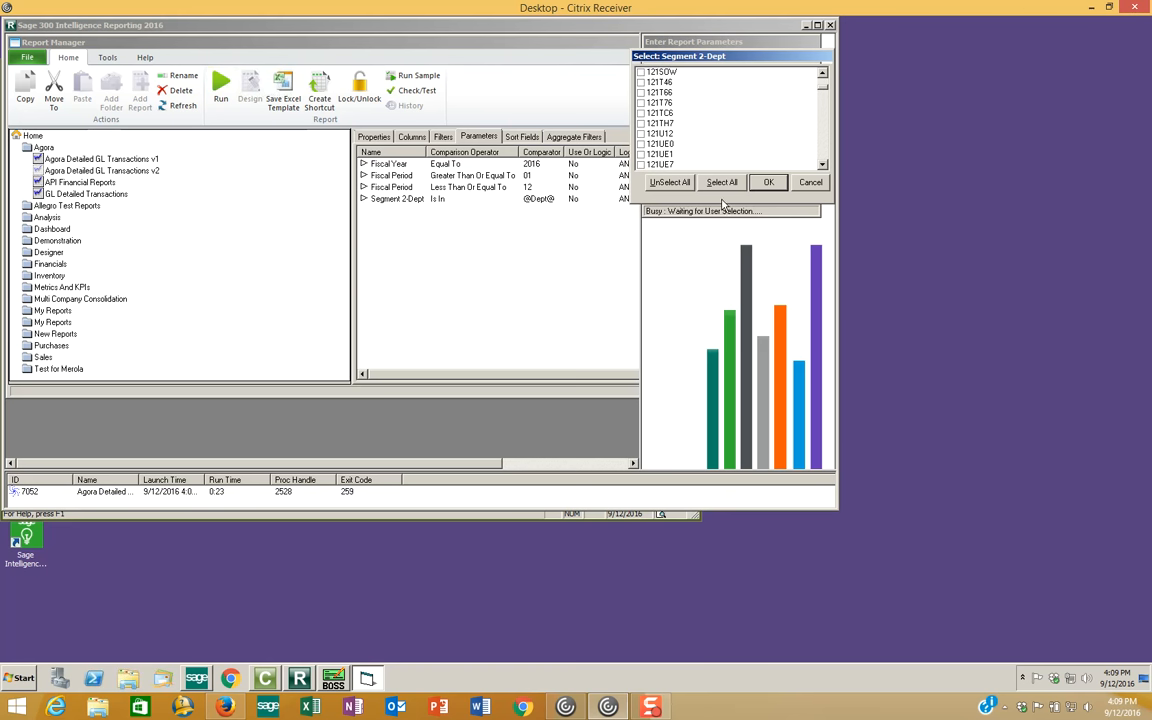
drag(722, 199, 728, 628)
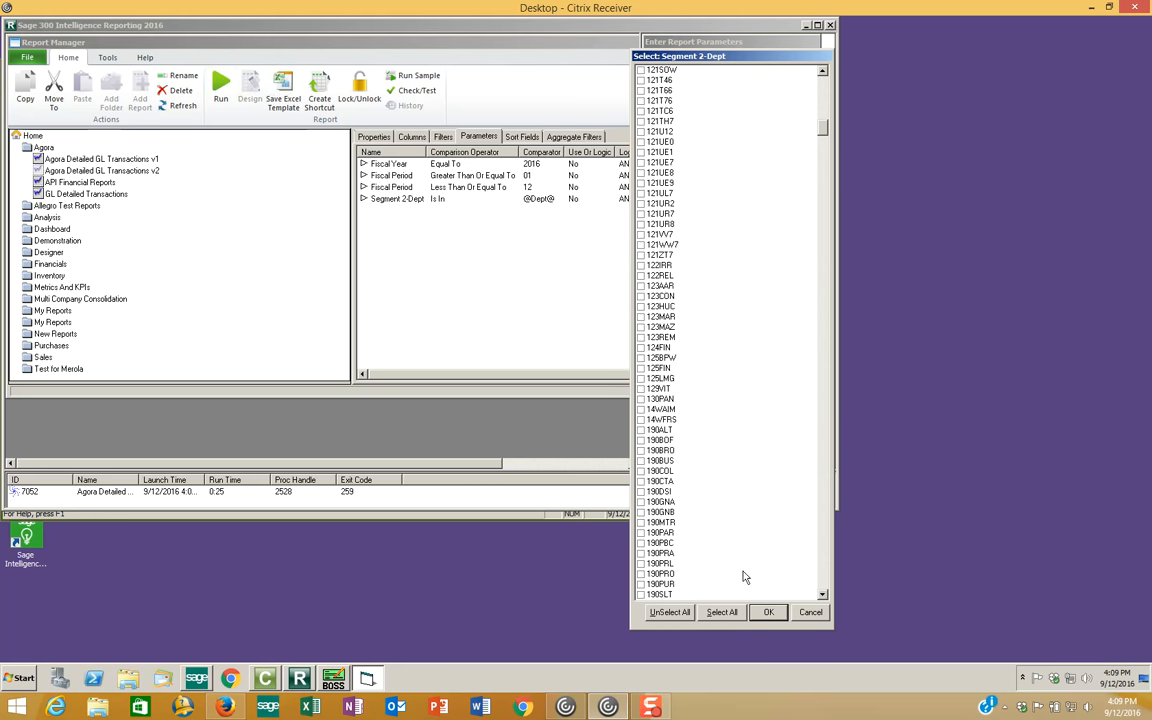
Step: Select departments 190ALT, 190BOF, 190BRO, 190BUS, 190CTA, 190DSI, 190GNB, 190PAR, 190PBC, 190PRA, 190PRL and 190PRO for the report
click(641, 431)
click(641, 441)
click(641, 451)
click(641, 461)
click(641, 482)
click(641, 492)
click(641, 512)
click(641, 533)
click(641, 543)
click(641, 554)
scroll(642, 560, down, 3)
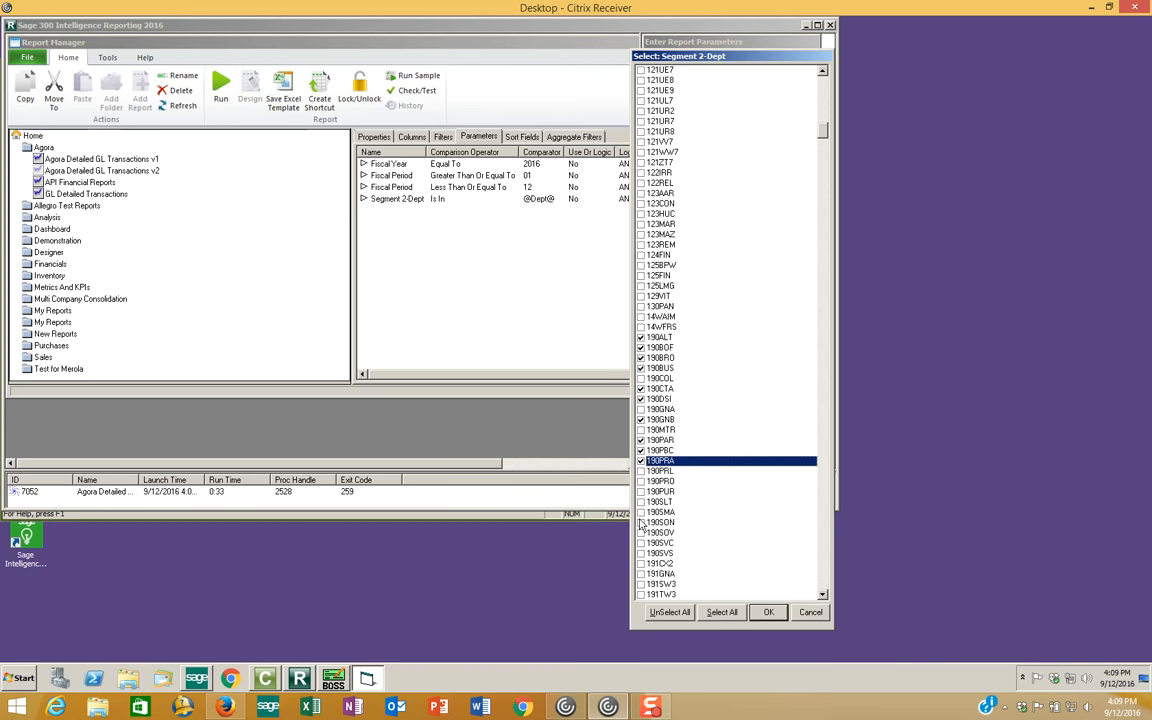
click(641, 471)
click(641, 481)
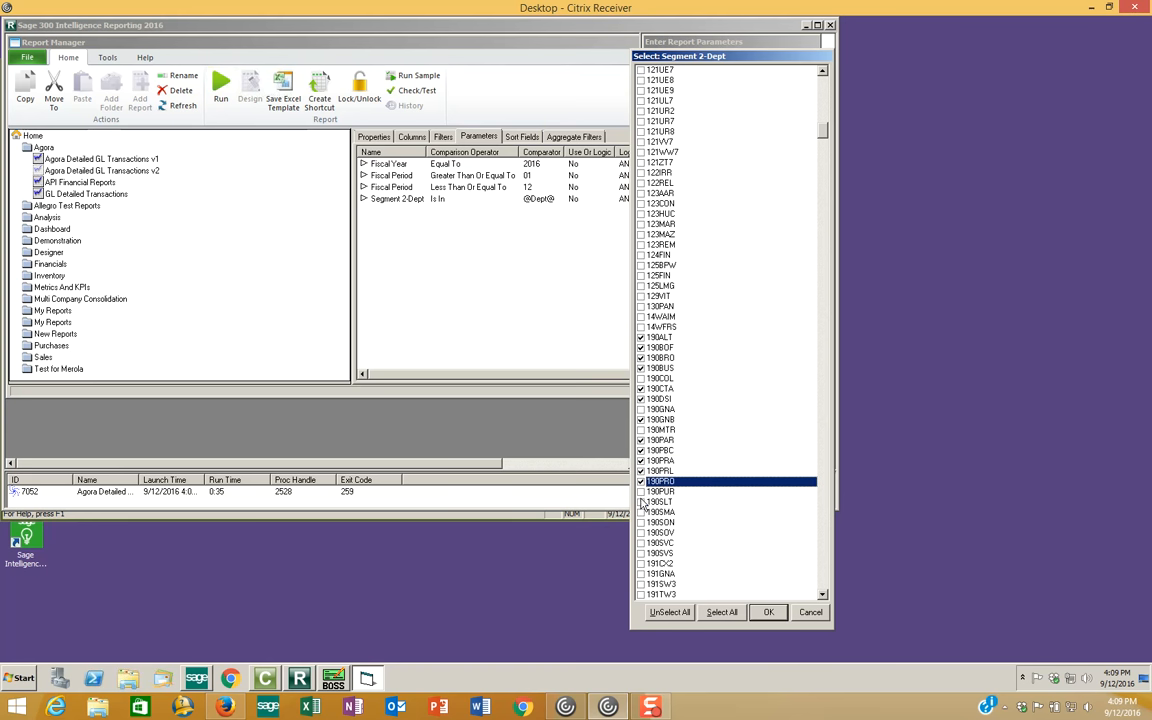
Step: Add every consecutive department from 190SLT through 195BEL to the selection
click(641, 502)
key(Down)
key(space)
key(Down)
key(space)
key(Down)
key(space)
key(Down)
key(space)
key(Down)
key(space)
key(Down)
key(space)
key(Down)
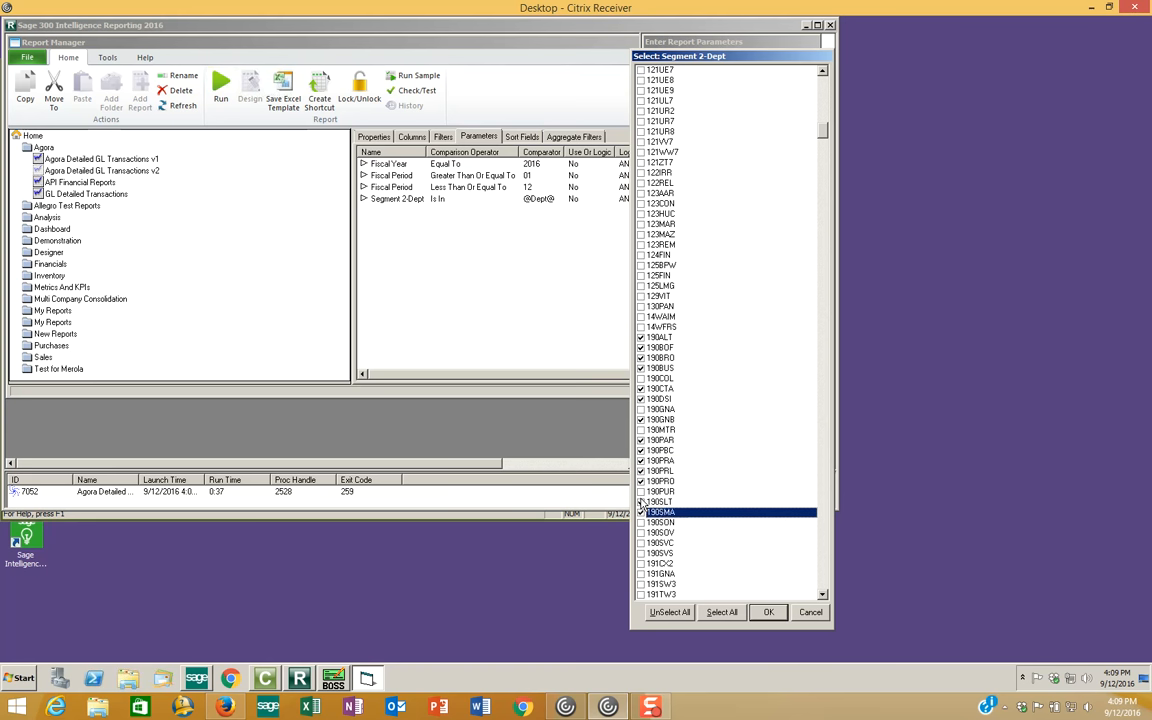
key(space)
key(Down)
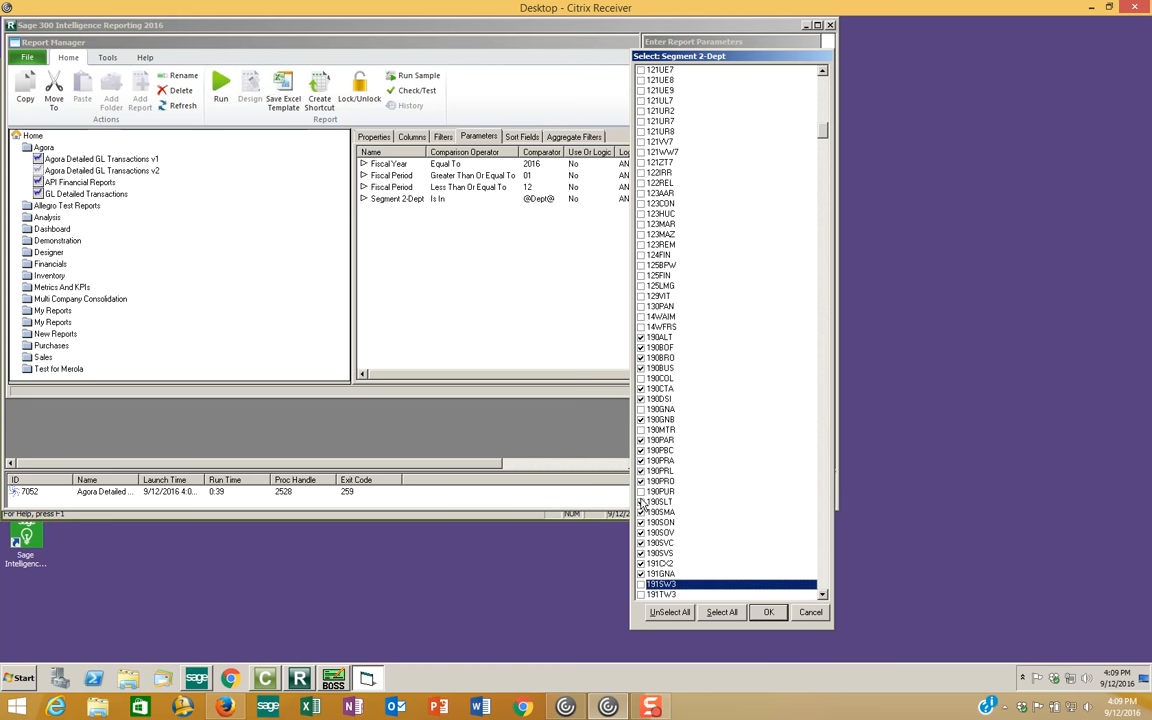
key(space)
key(Down)
key(space)
key(Down)
key(space)
key(Down)
key(space)
key(Down)
key(space)
key(Down)
key(space)
key(Down)
key(space)
key(Down)
key(space)
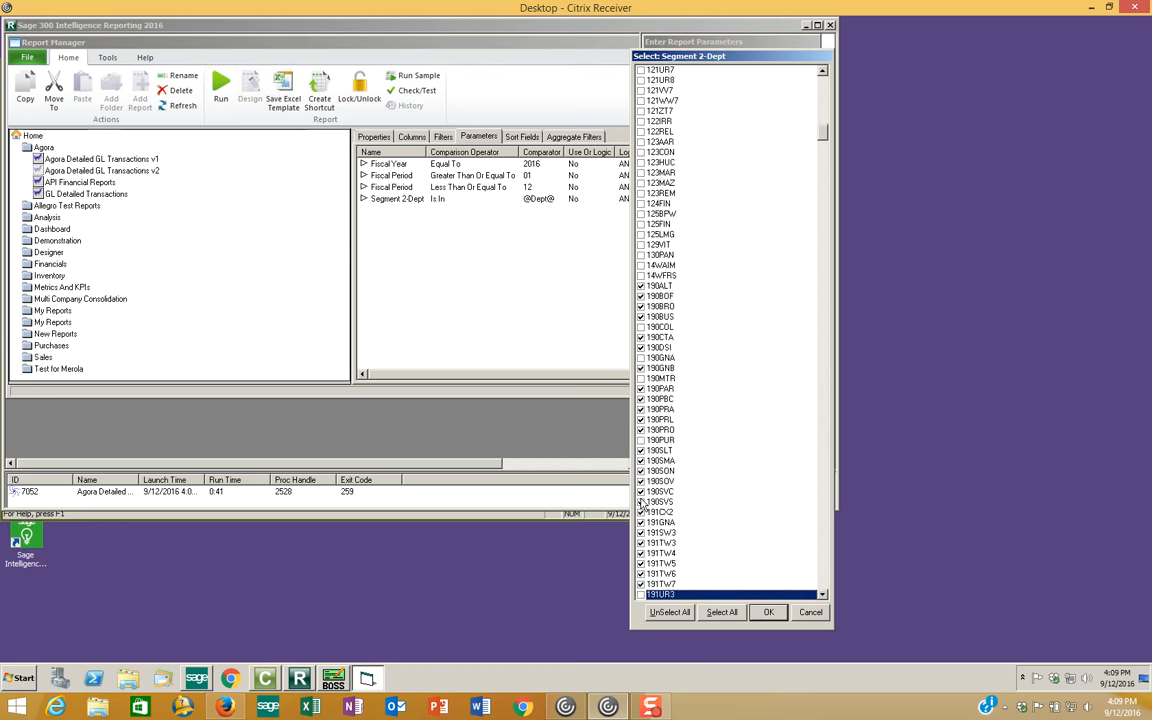
key(Down)
key(space)
key(Down)
key(space)
key(Down)
key(space)
key(Down)
key(space)
key(Down)
key(space)
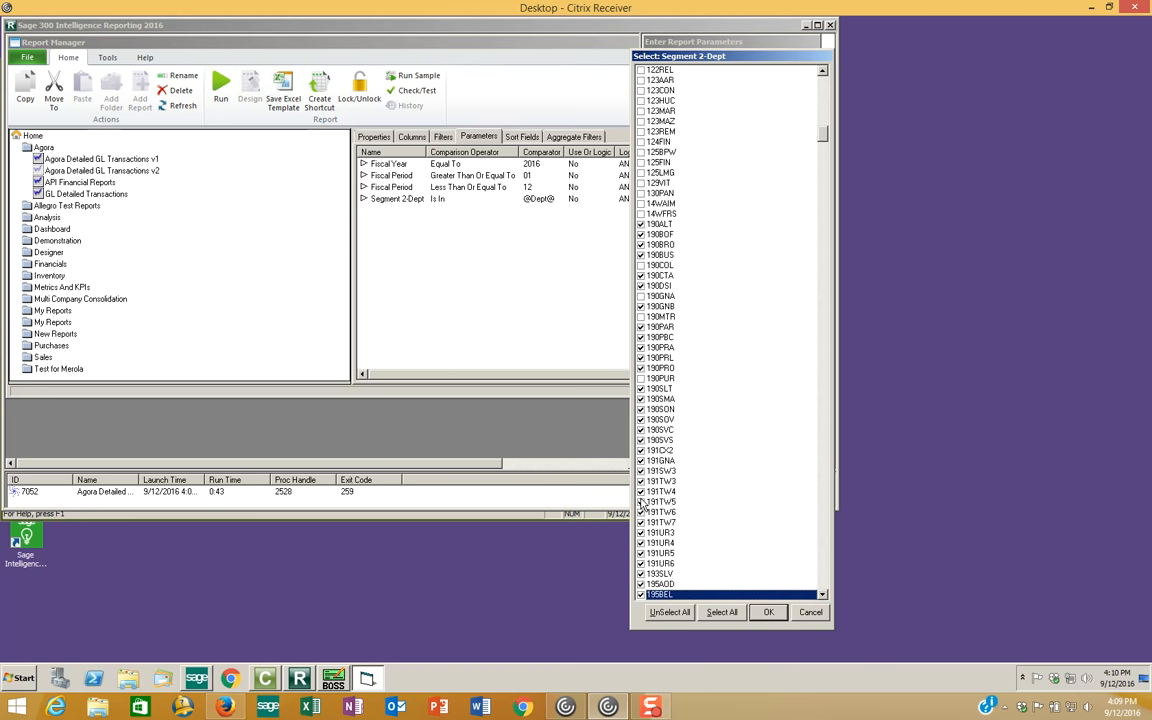
Step: Remove departments 195BEL, 195AOD and 193SLV from the selection and run the report with the remaining departments
key(space)
key(Up)
key(space)
key(Up)
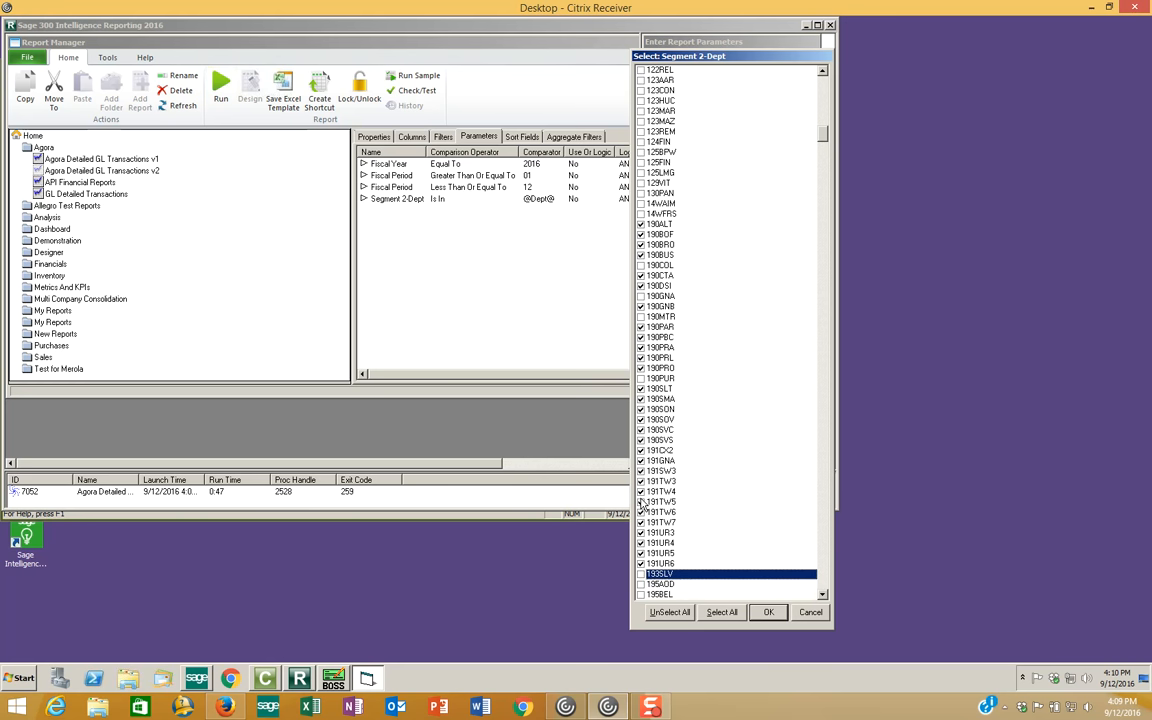
click(762, 613)
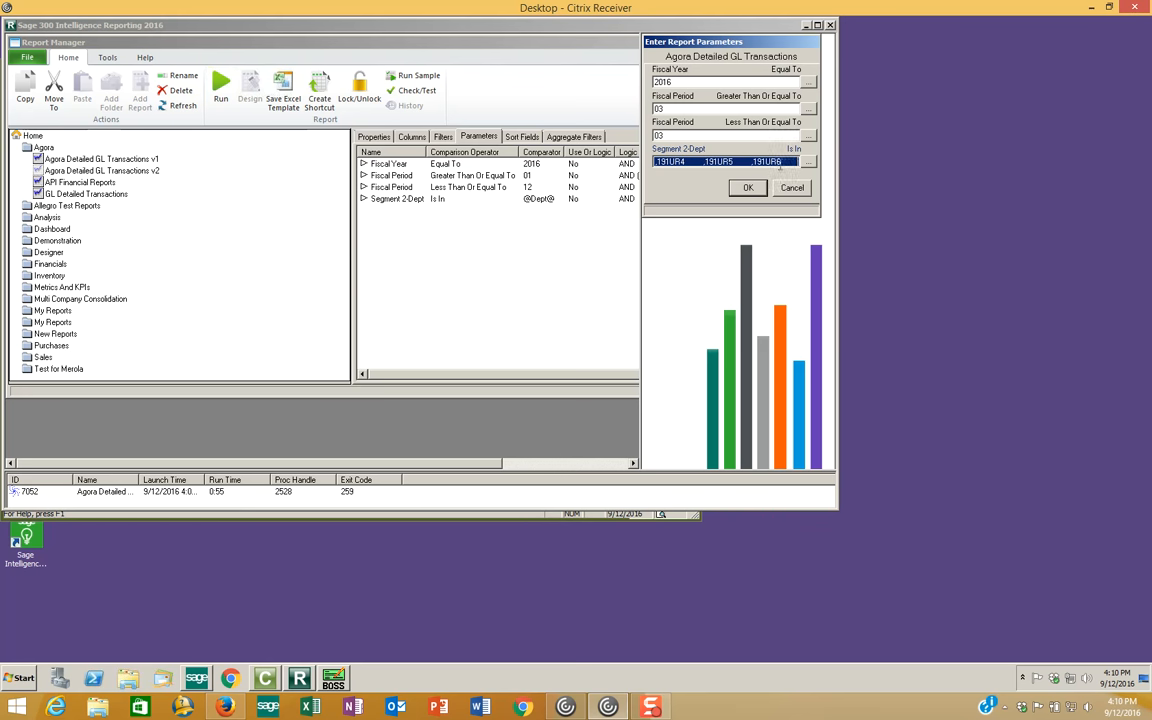
click(747, 187)
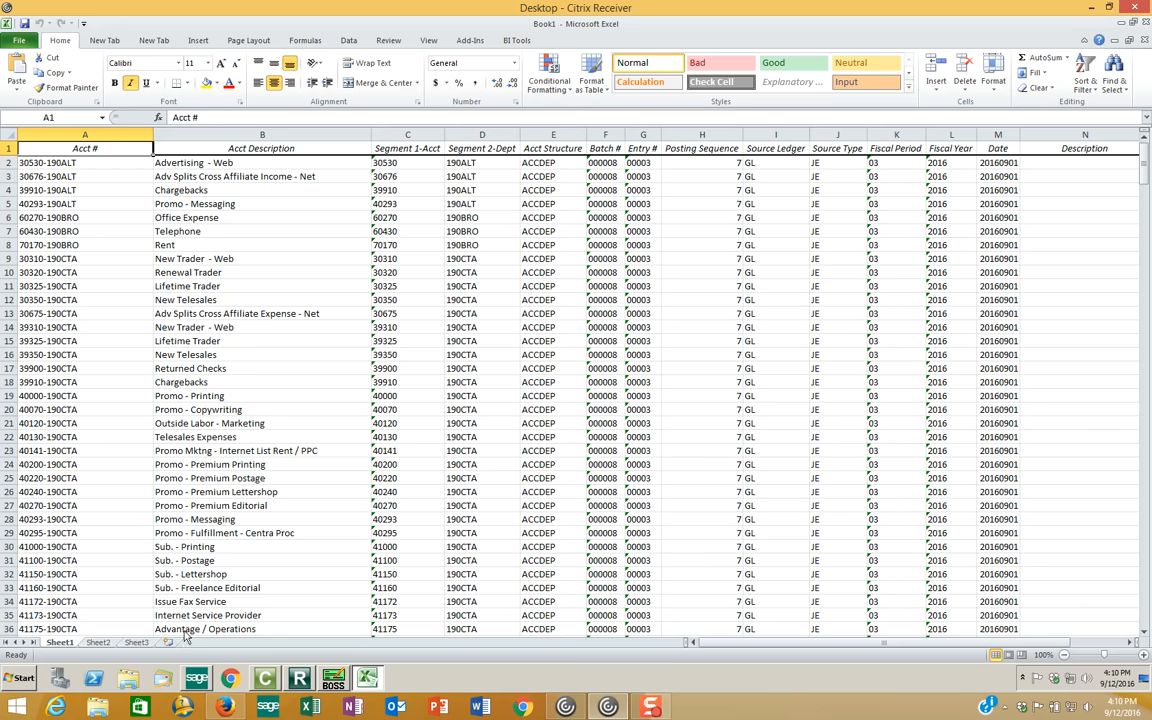
Step: Examine the generated transaction rows across all columns through Amount and return to the first cell
click(719, 535)
key(Right)
key(Right)
key(Right)
key(Right)
key(Right)
key(Right)
key(Right)
key(Right)
key(Right)
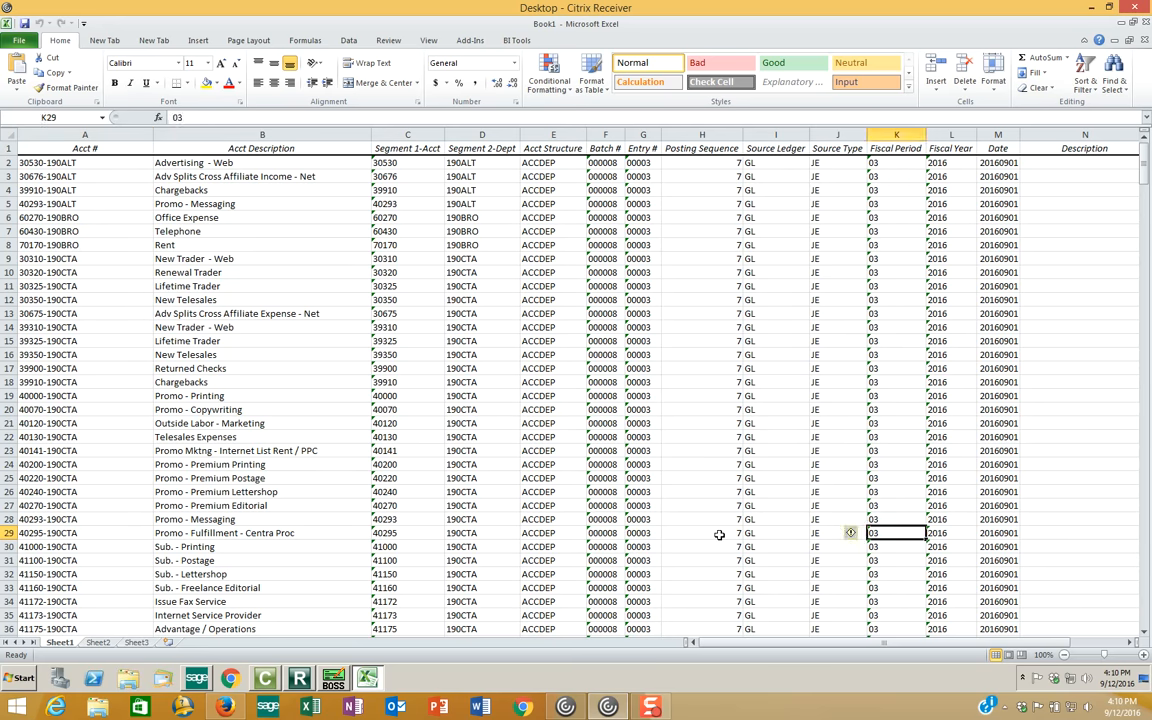
key(Left)
key(Left)
key(Left)
key(Left)
key(Left)
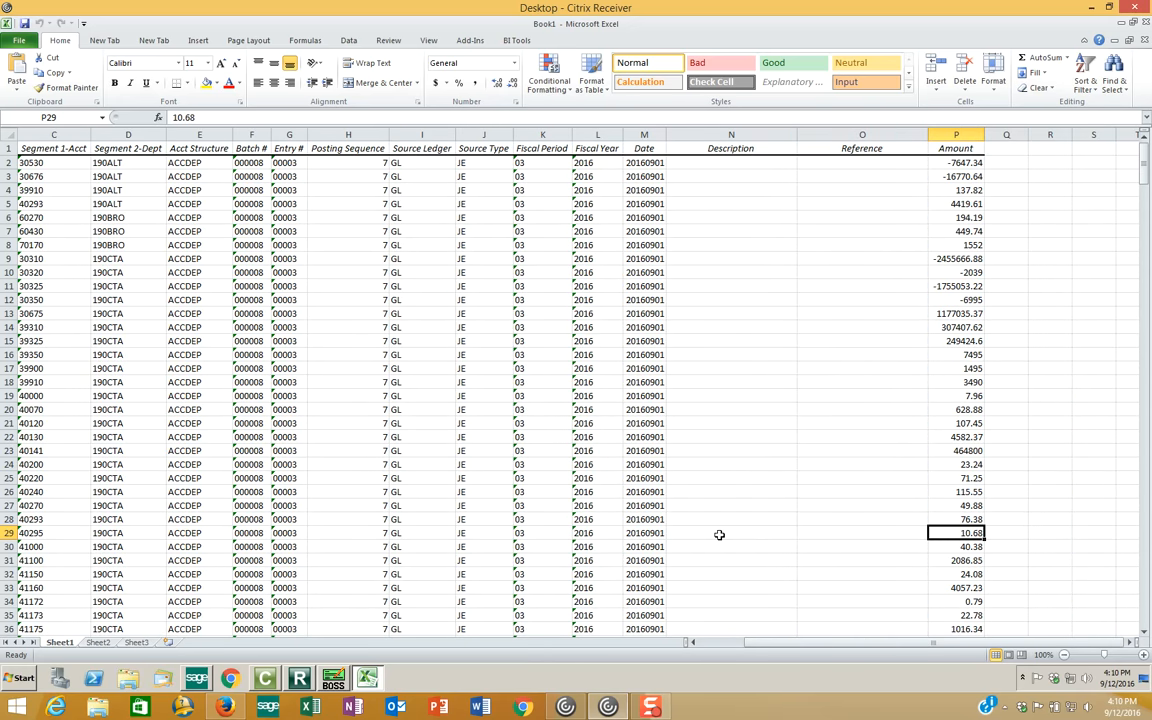
key(Up)
key(Right)
key(Right)
key(Up)
key(ctrl+Home)
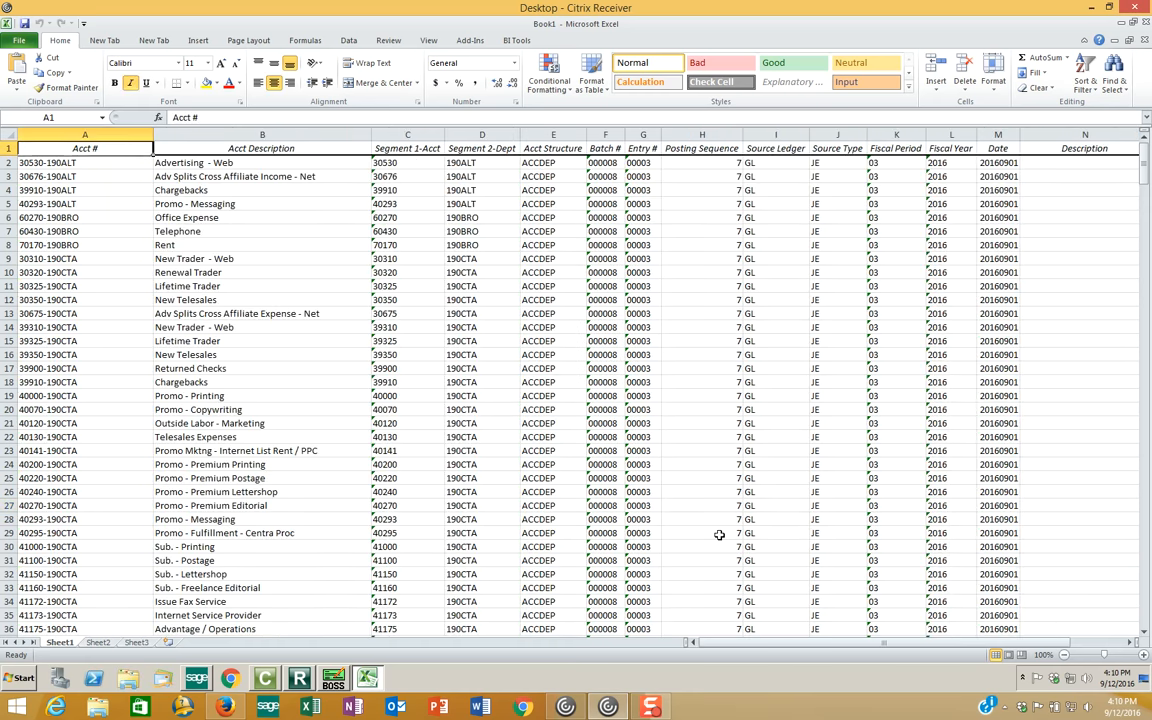
Step: Fit columns C and D to their contents on Sheet2 and inspect the Segment 2-Dept parameter value in D6
click(99, 642)
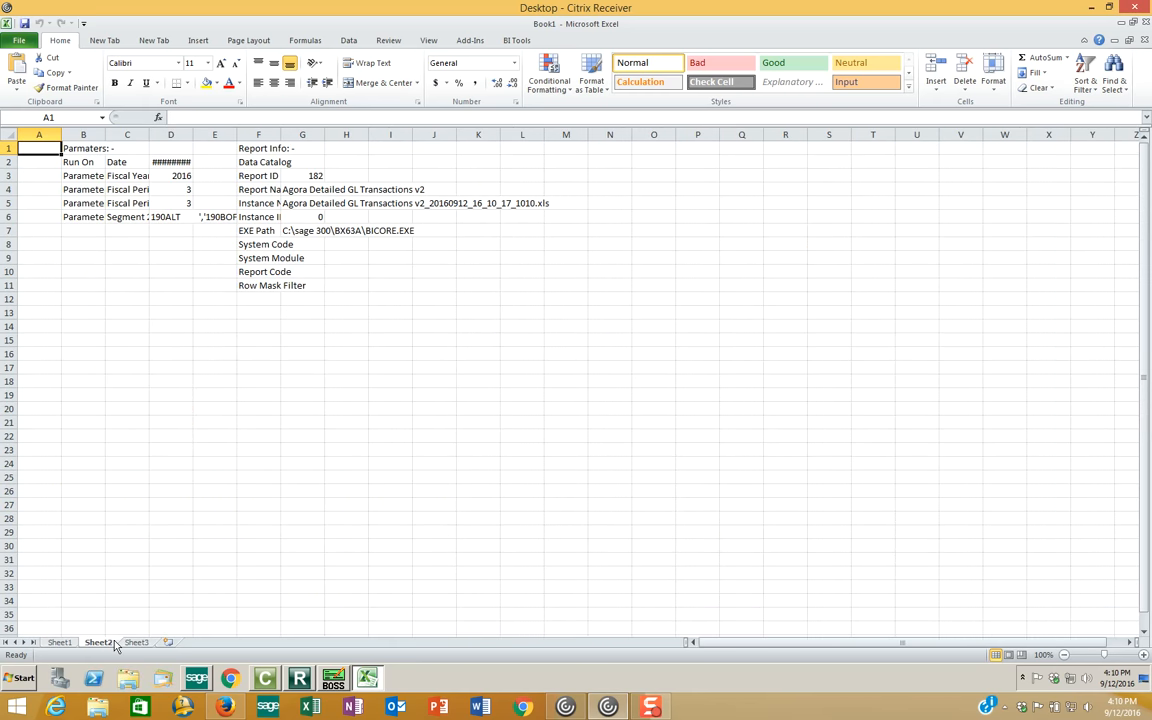
double_click(193, 133)
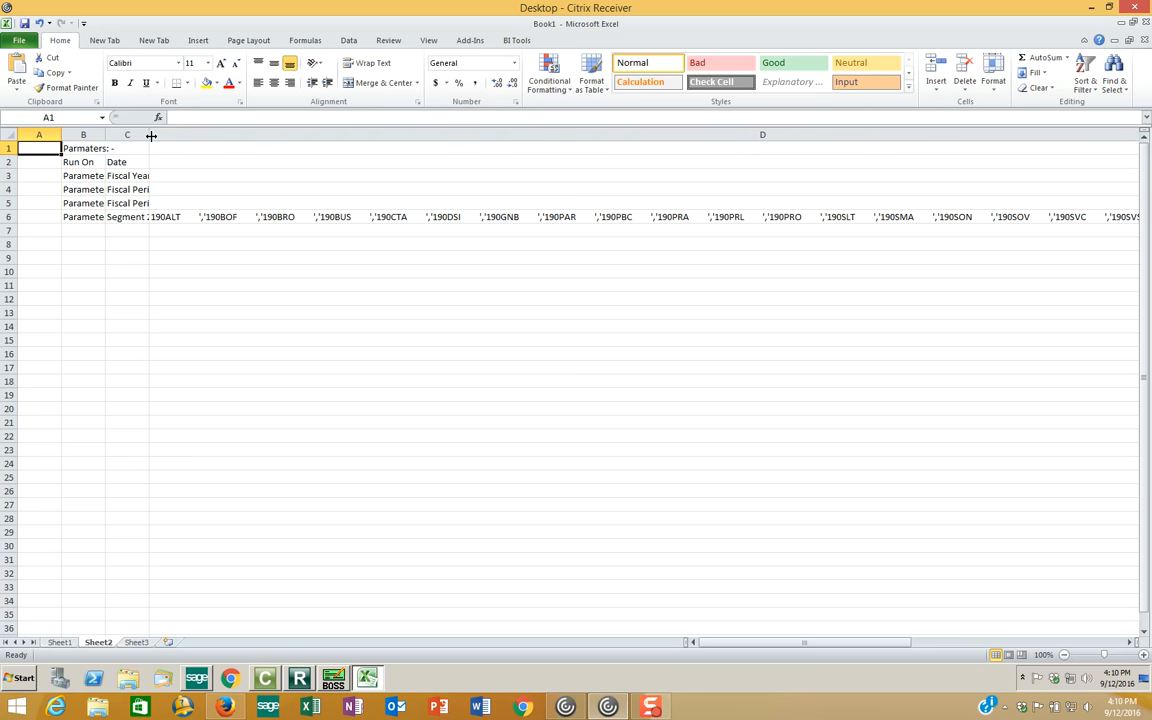
double_click(150, 135)
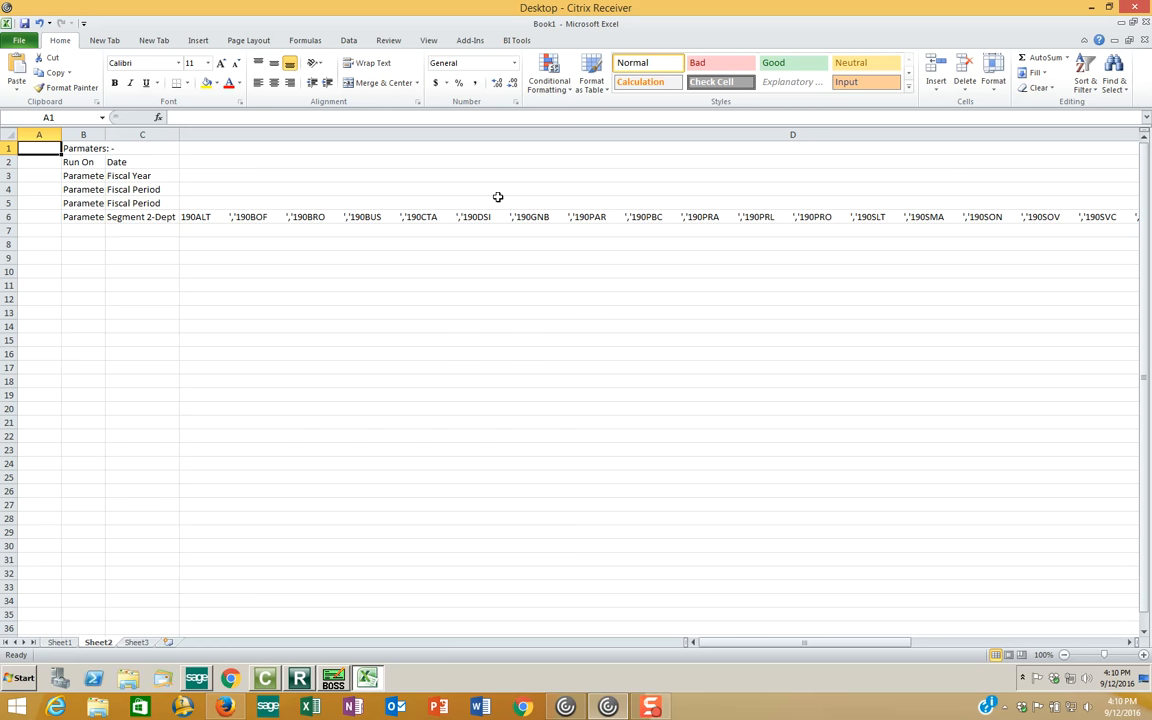
click(257, 217)
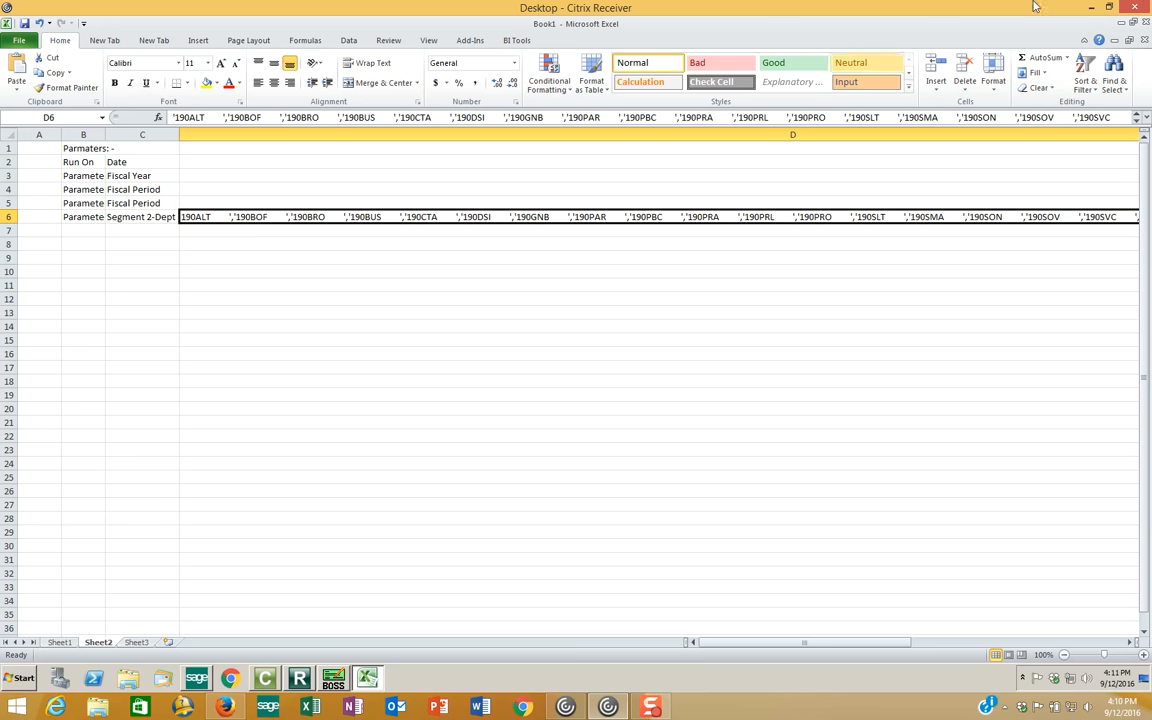
Step: Check Sheet3 and close the generated workbook without saving it
click(137, 642)
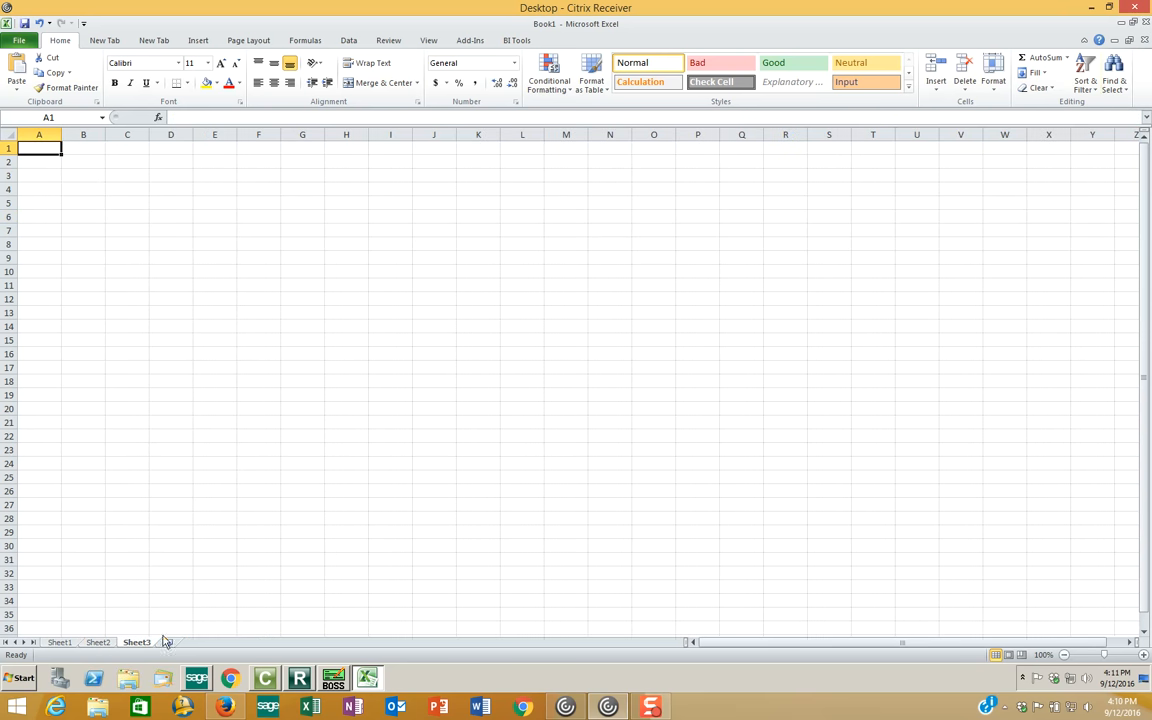
click(1144, 24)
click(570, 389)
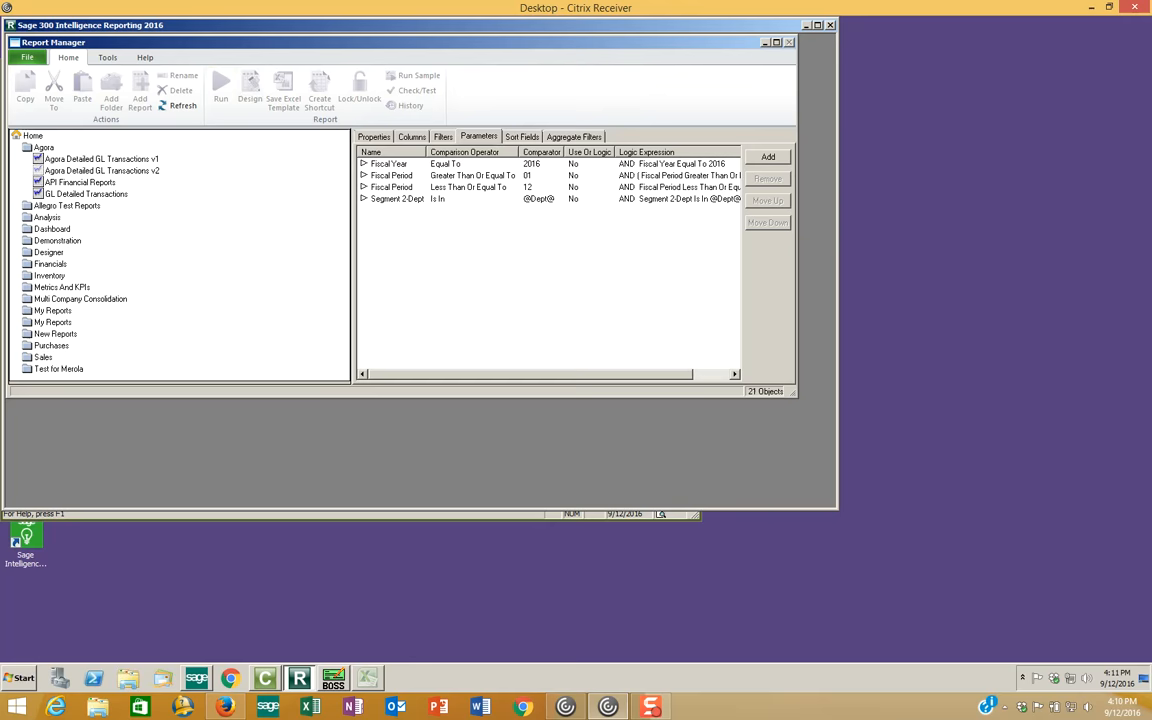